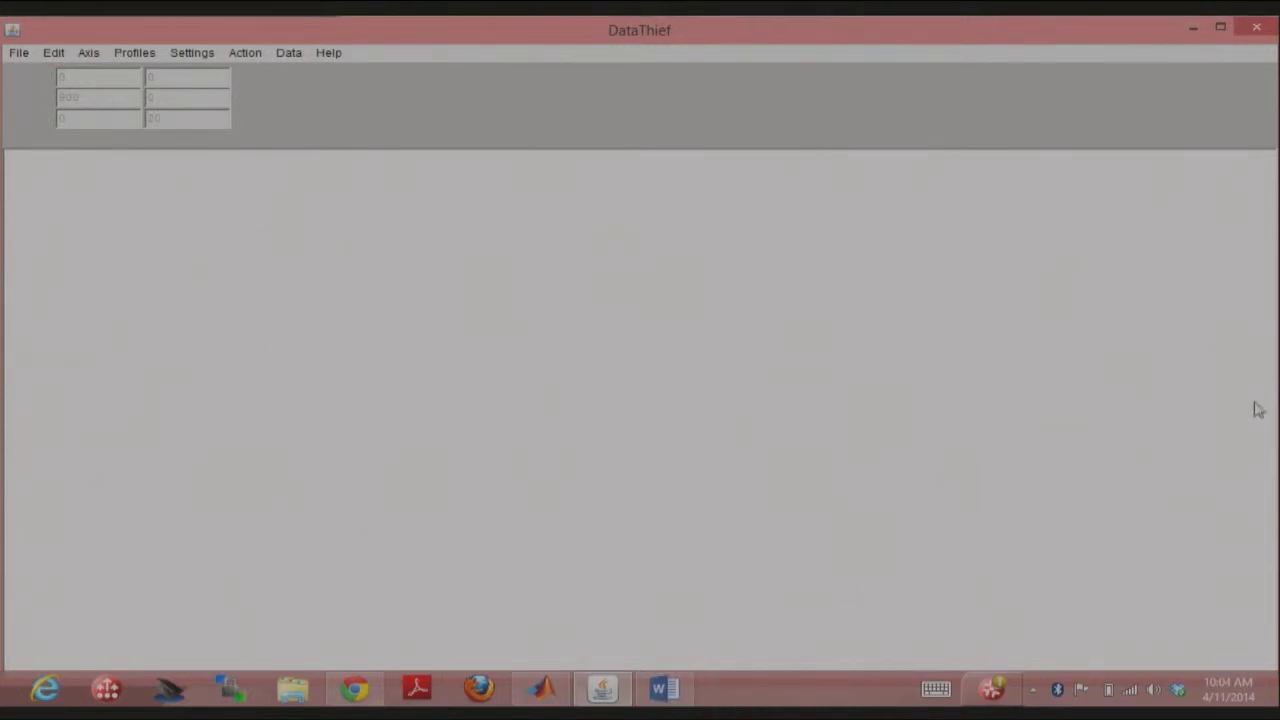
# Step: Bring up Microsoft Word's start screen from the taskbar
pyautogui.click(680, 684)
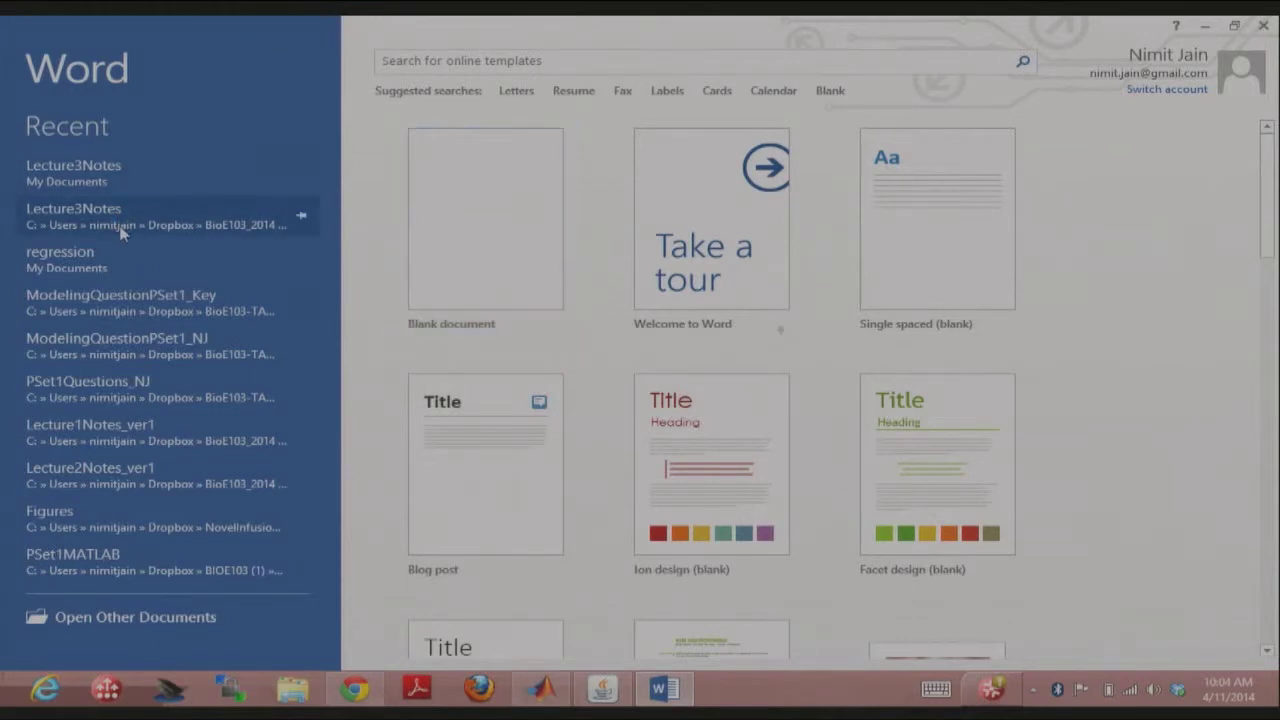
# Step: Open Lecture3Notes from Word's Recent documents list
pyautogui.click(120, 222)
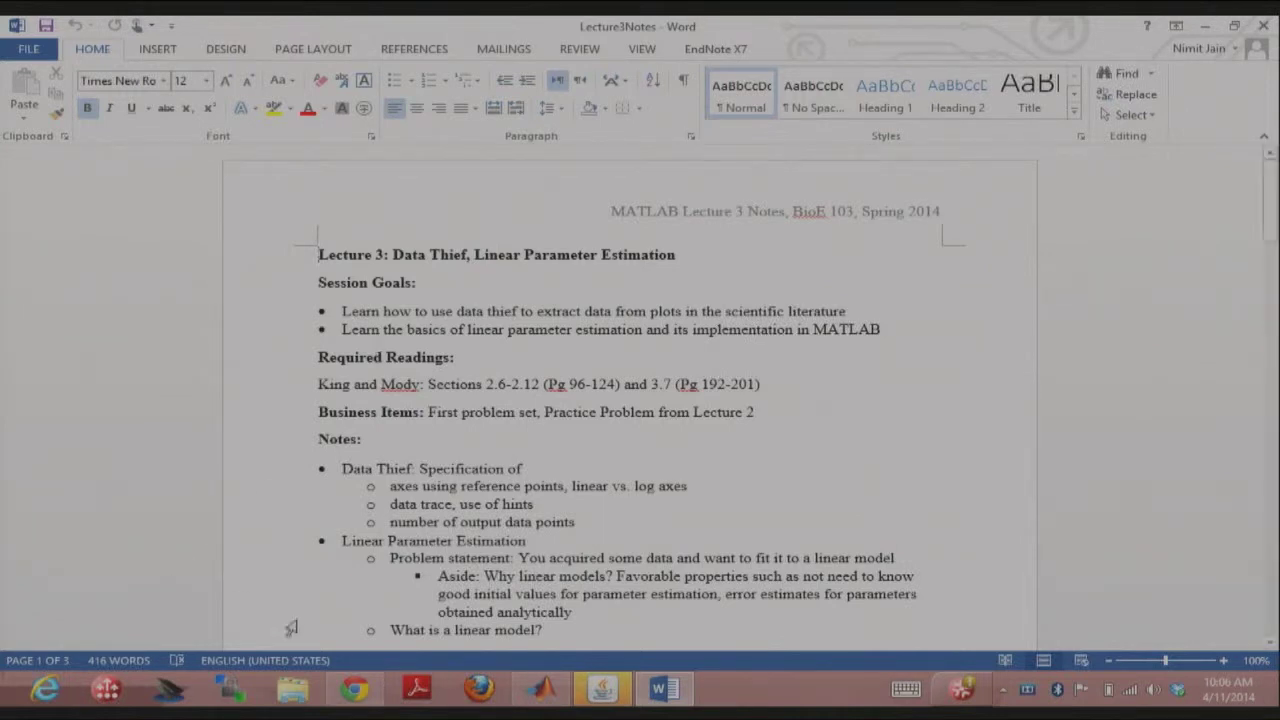
# Step: Open Problem Set 1 in the BIOE103 courseware from the Chrome course dashboard
pyautogui.click(355, 689)
pyautogui.click(718, 26)
pyautogui.click(654, 380)
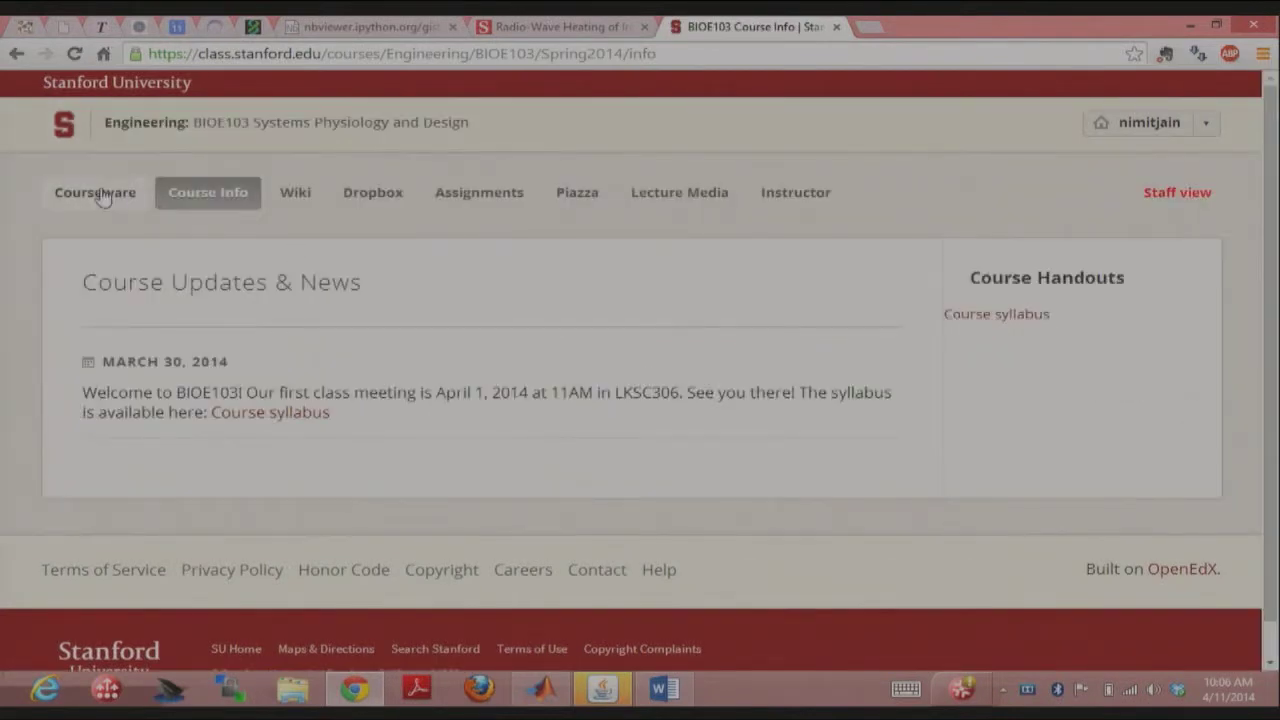
pyautogui.click(100, 196)
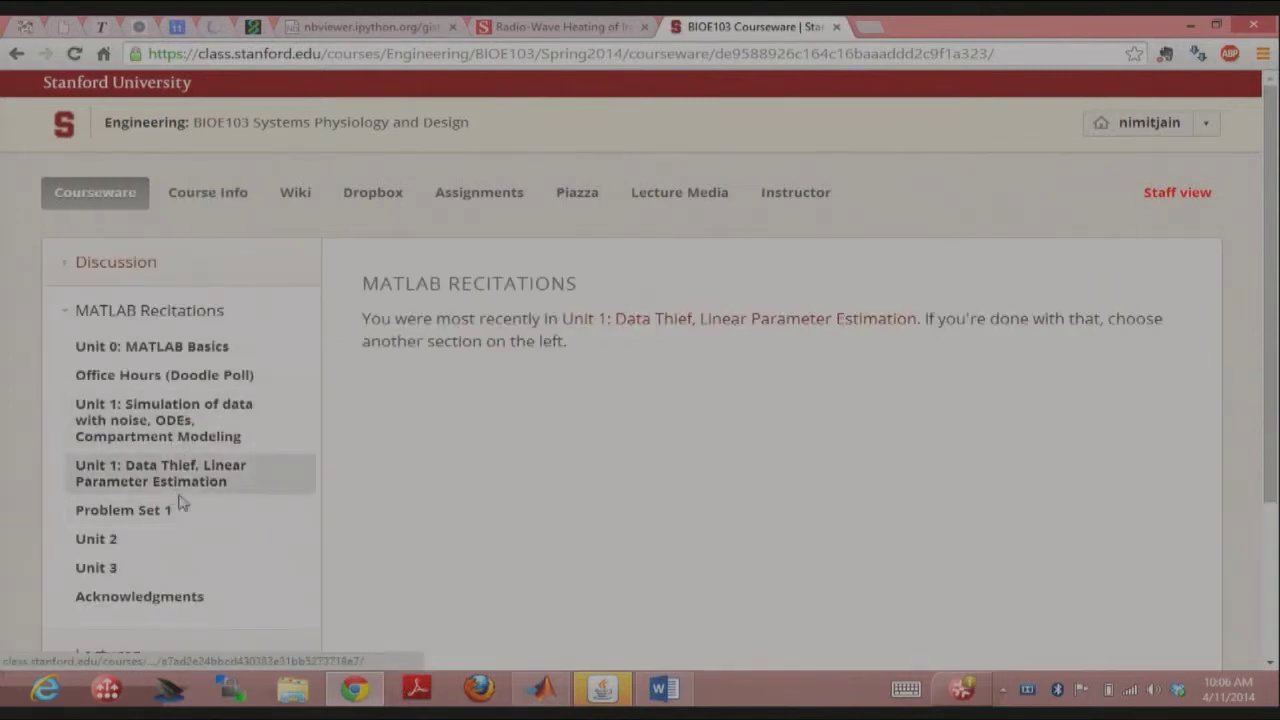
pyautogui.click(170, 510)
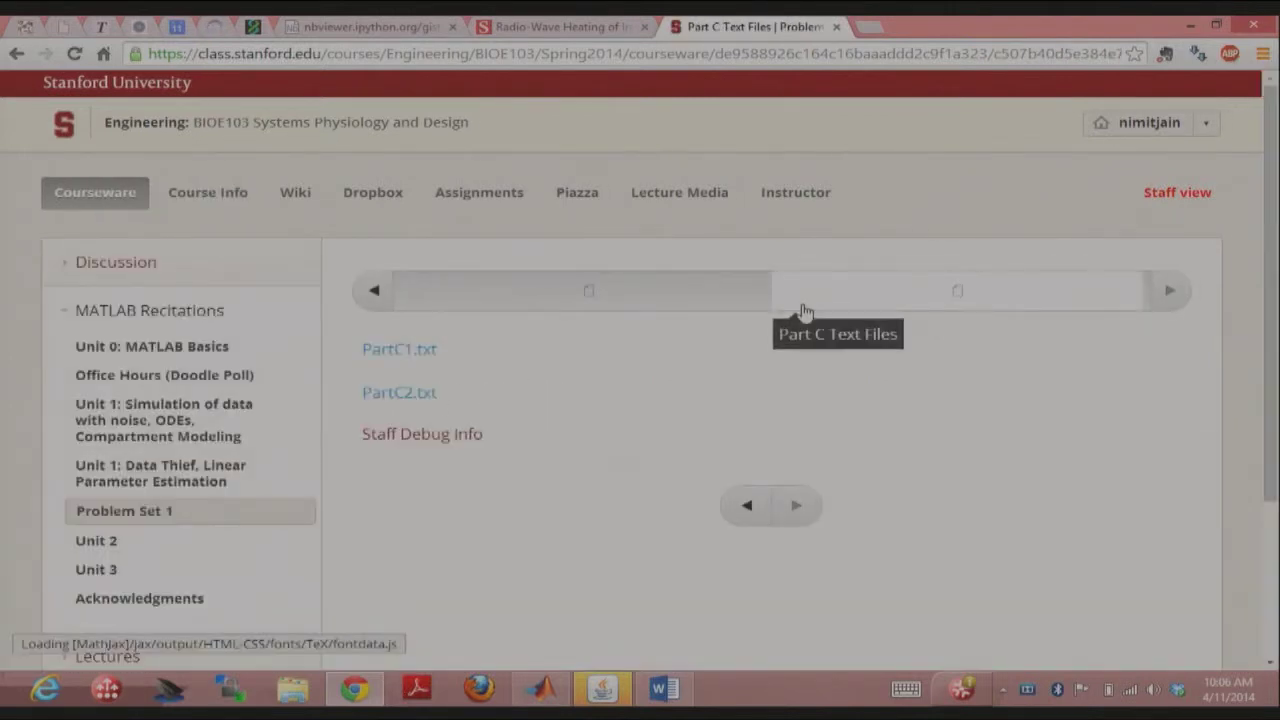
# Step: View Problem Set 1's Reference Readings unit, then return to Lecture3Notes in Word
pyautogui.click(600, 292)
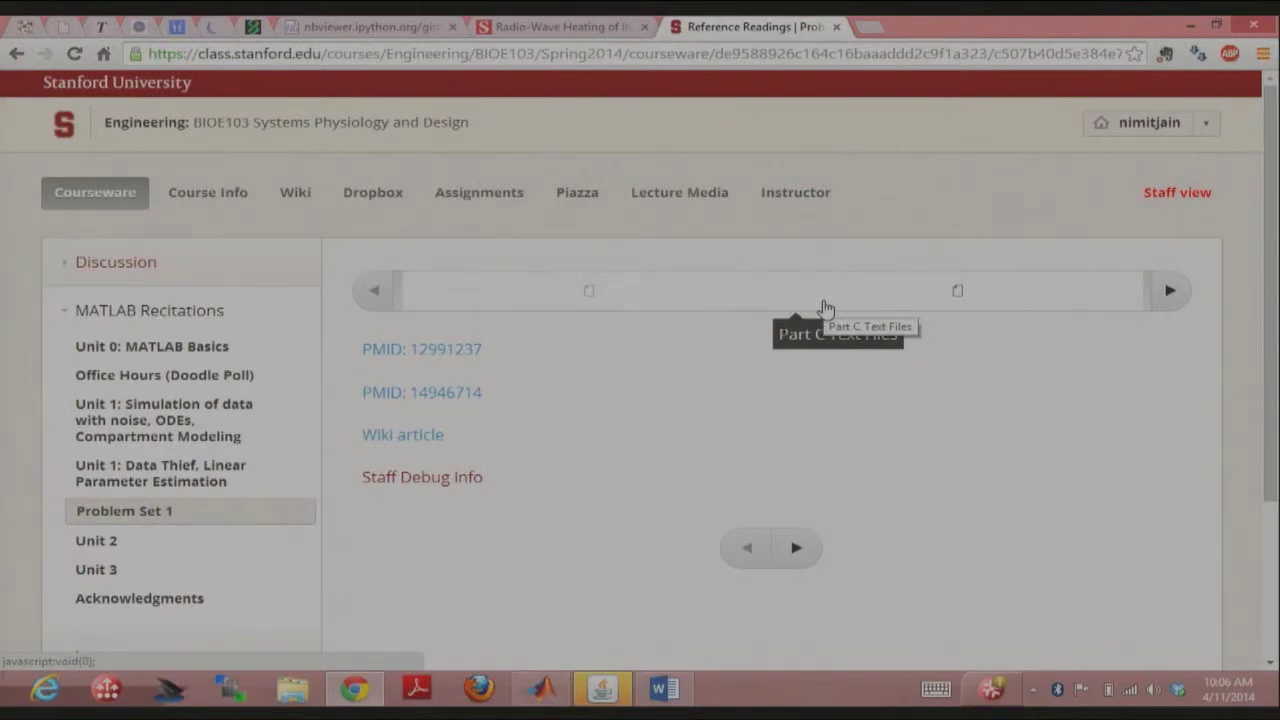
pyautogui.click(663, 688)
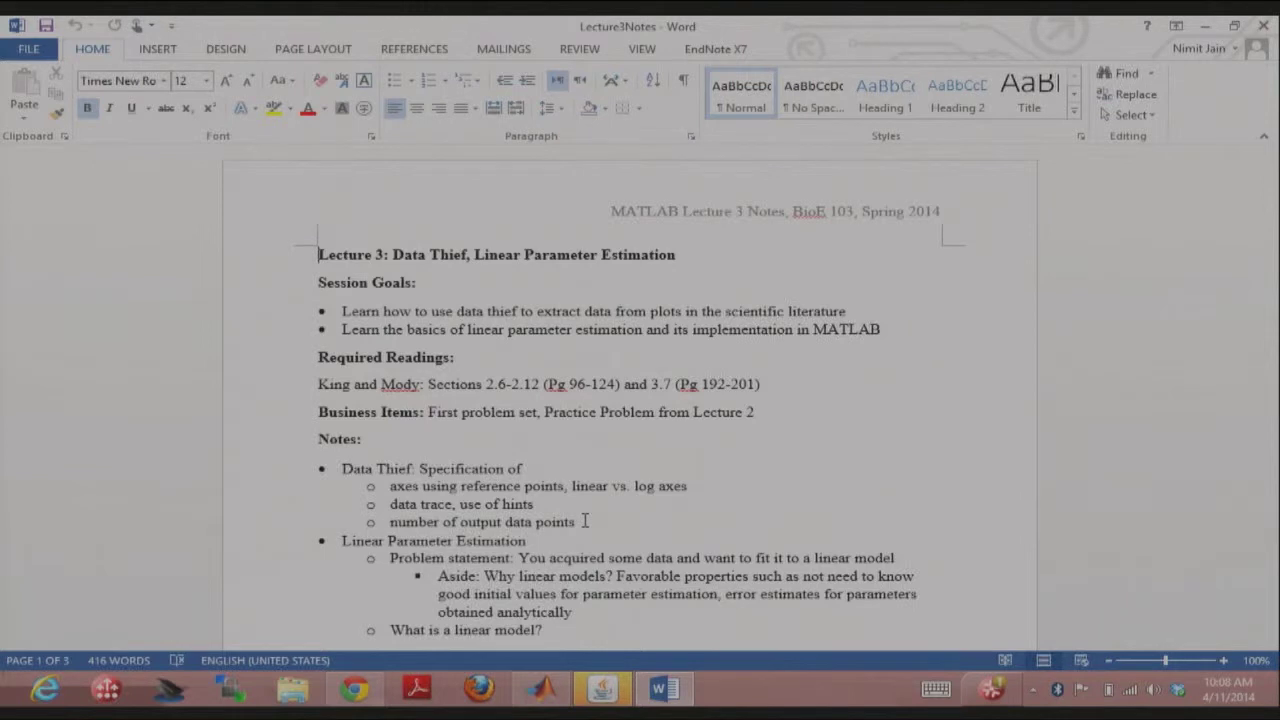
pyautogui.scroll(-1, 595, 515)
pyautogui.scroll(-1, 595, 515)
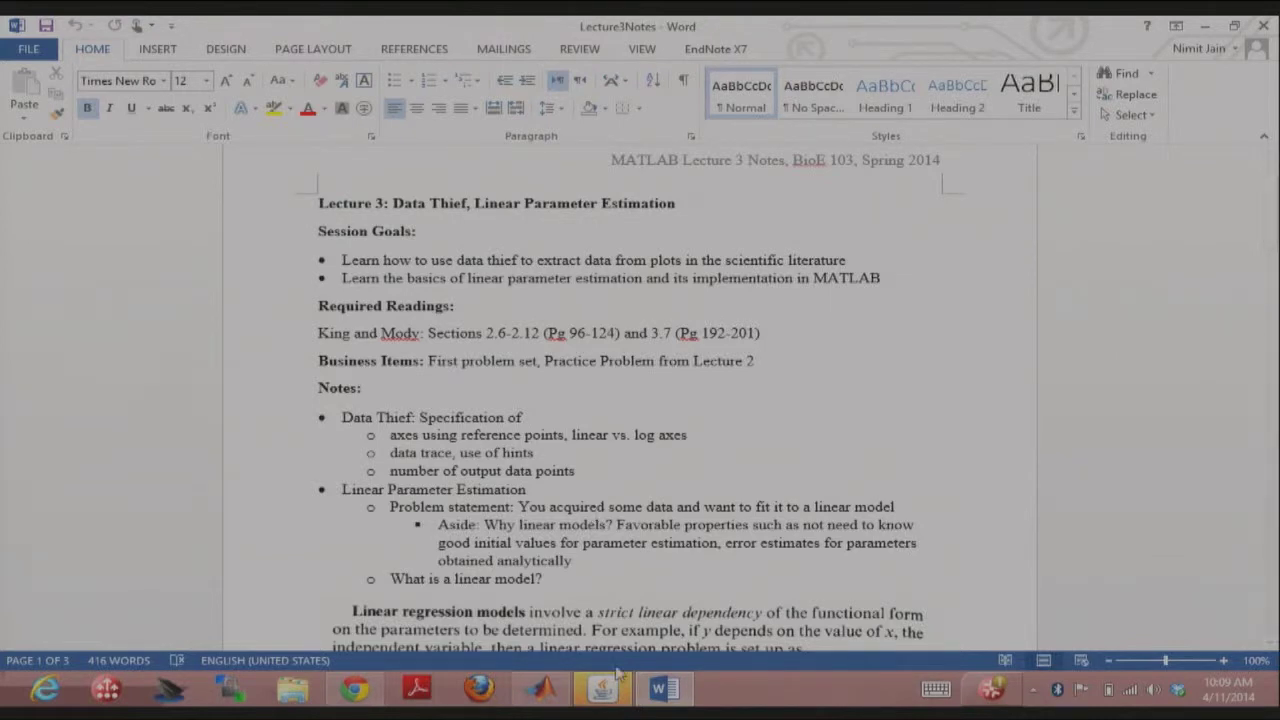
pyautogui.moveTo(609, 697)
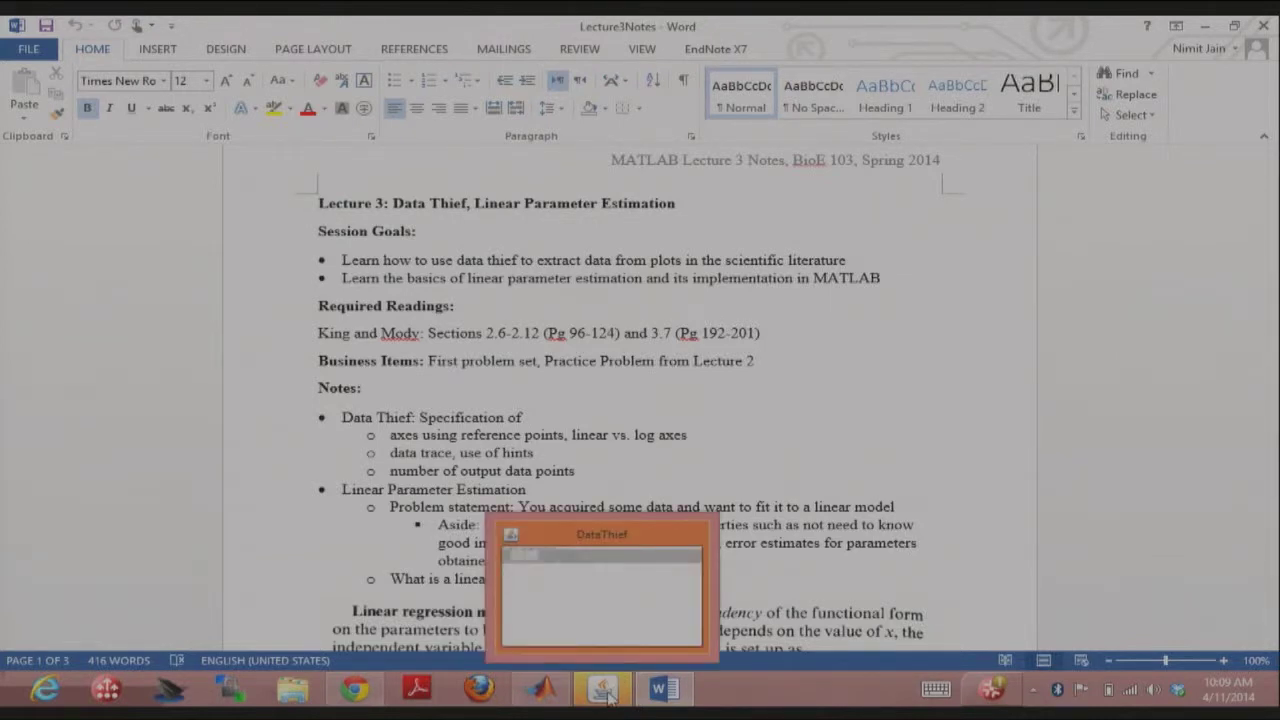
# Step: Restore the empty DataThief window in front of Word
pyautogui.click(607, 694)
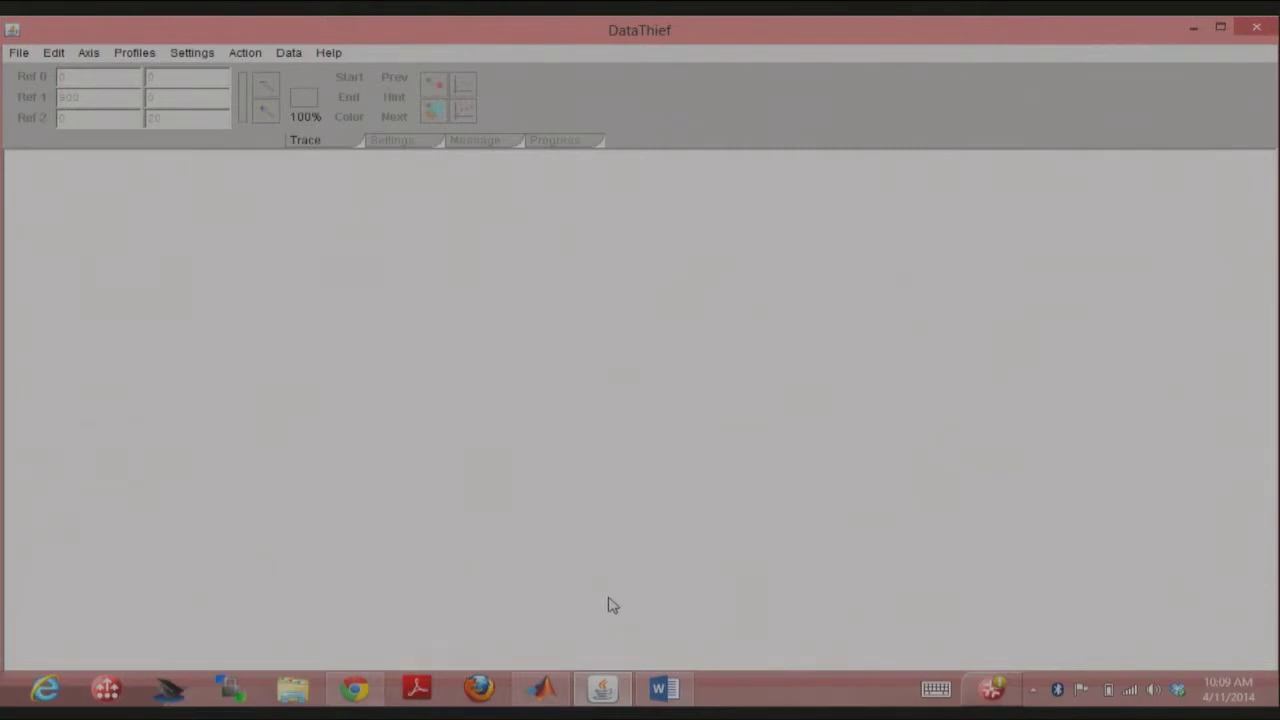
# Step: Show the Science radio-wave heating article tab in Chrome
pyautogui.click(360, 690)
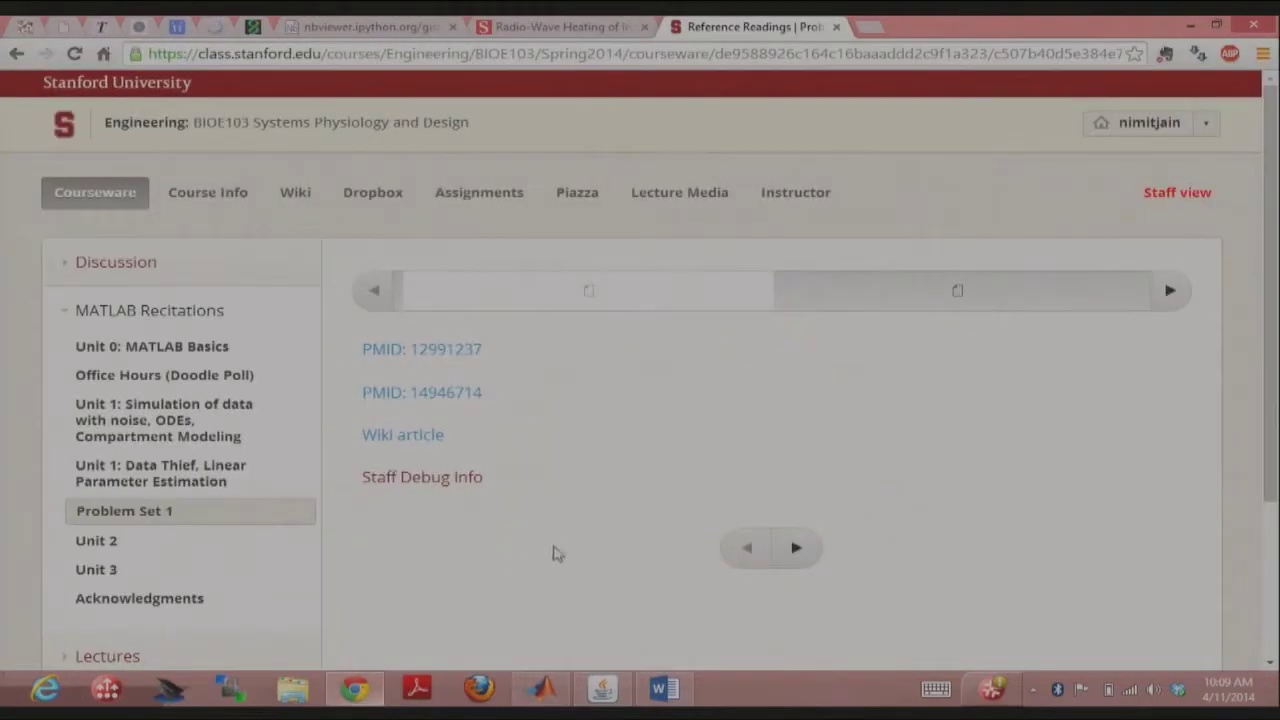
pyautogui.click(588, 24)
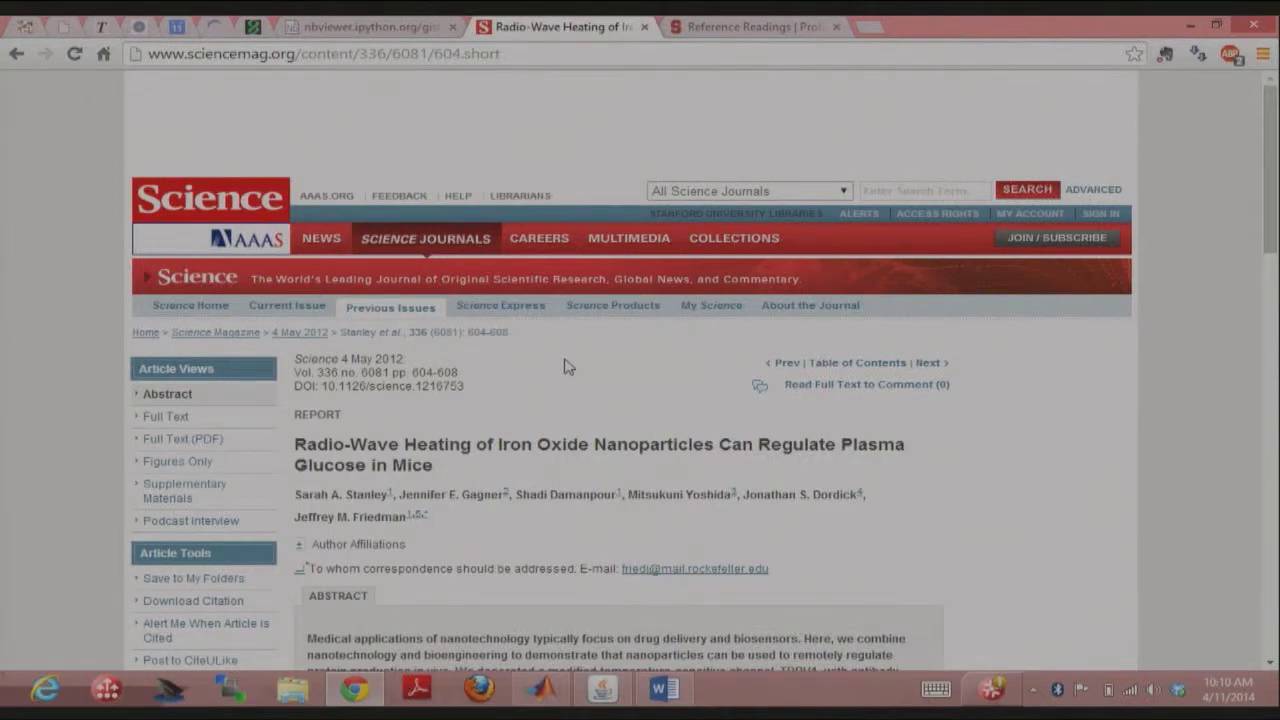
# Step: Open the article's Supplementary Materials link in a new browser tab
pyautogui.scroll(-4, 565, 366)
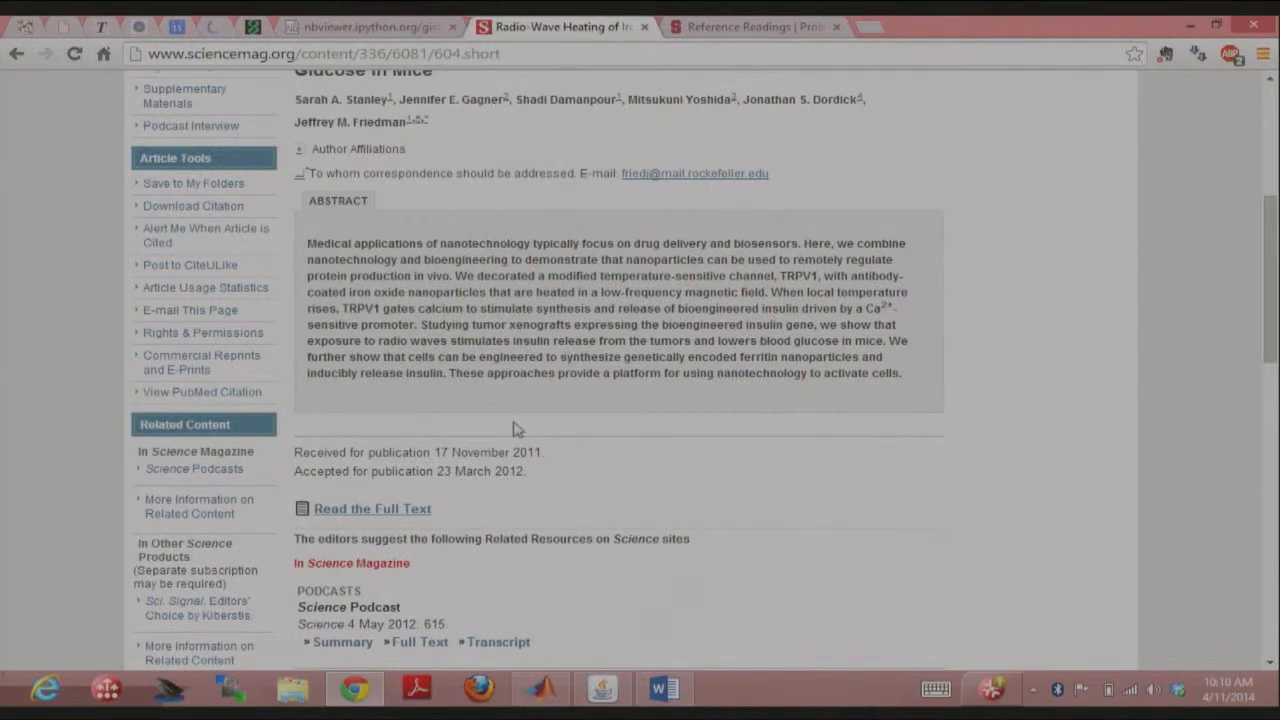
pyautogui.scroll(2, 513, 429)
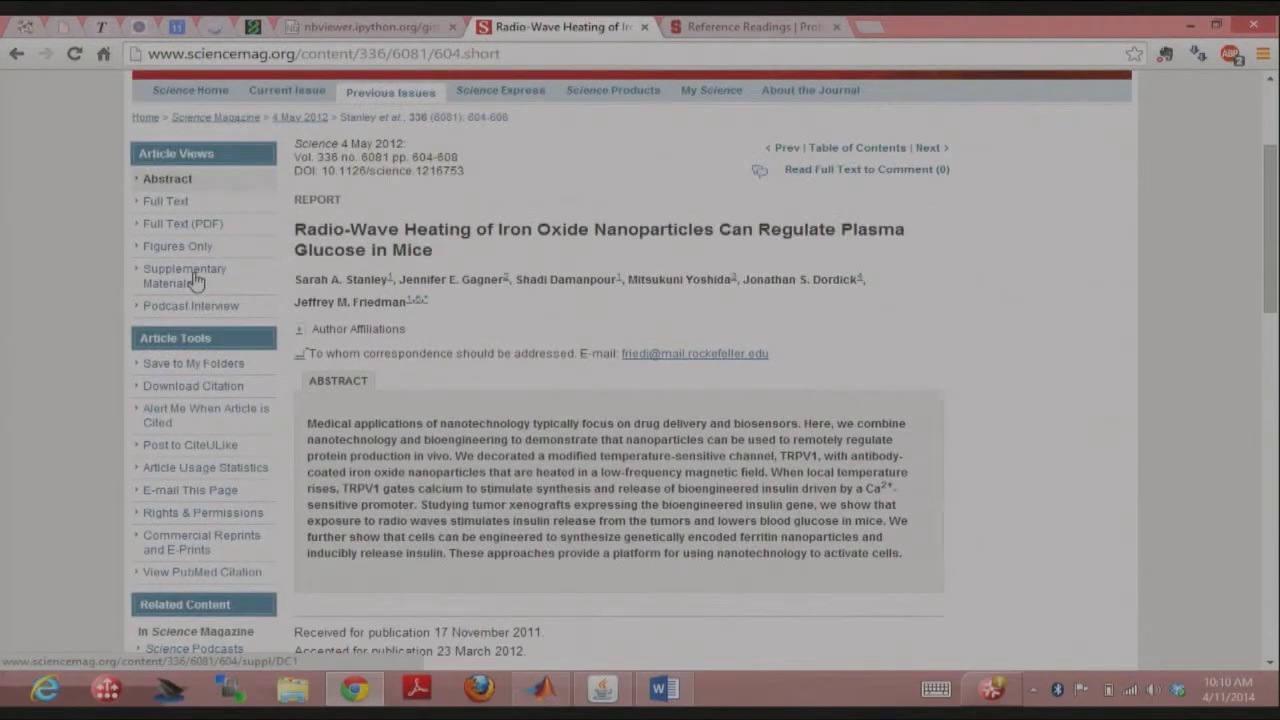
pyautogui.rightClick(195, 281)
pyautogui.click(225, 282)
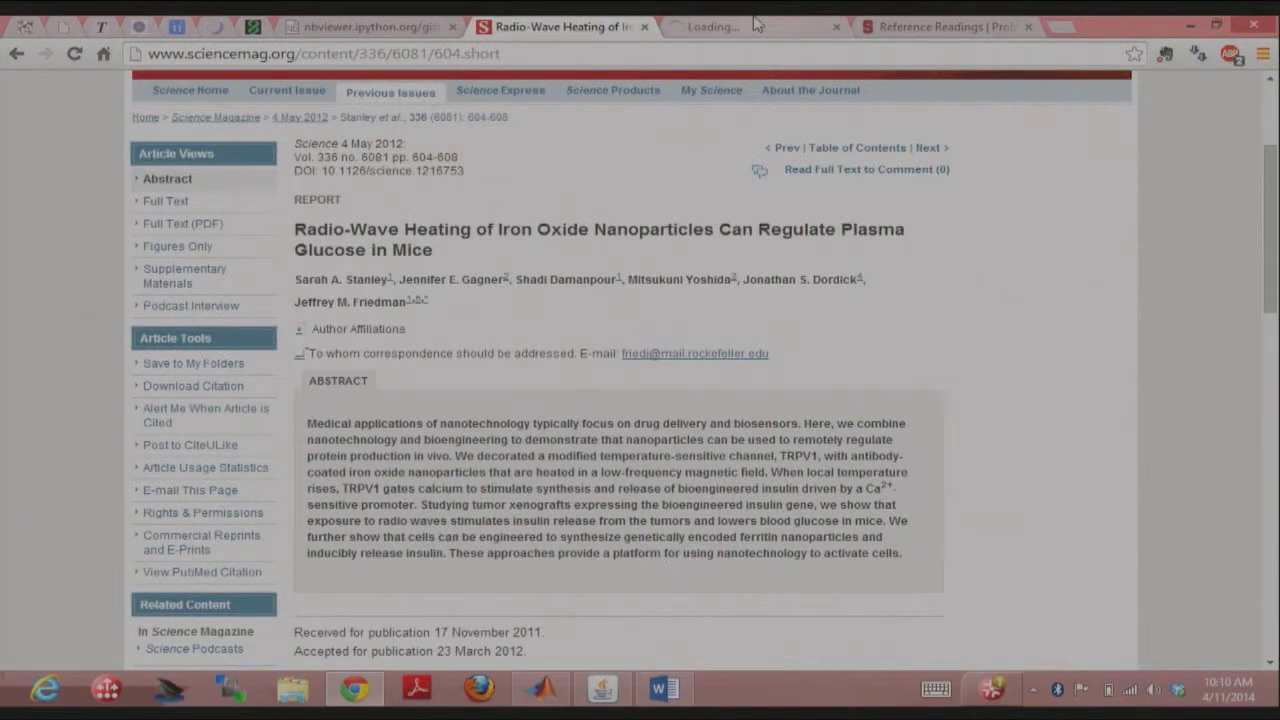
# Step: Open the Stanley.SM.pdf supplement and scroll to Figure S1 panel A on page 8
pyautogui.click(755, 24)
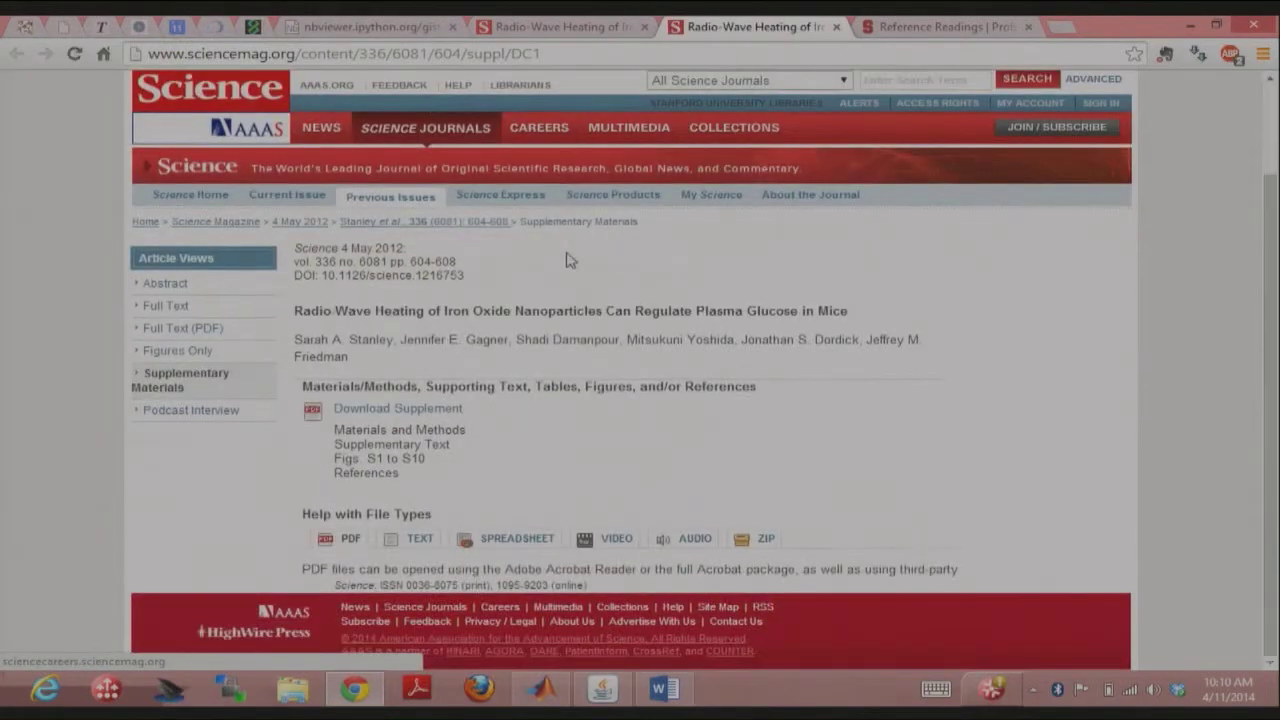
pyautogui.click(400, 410)
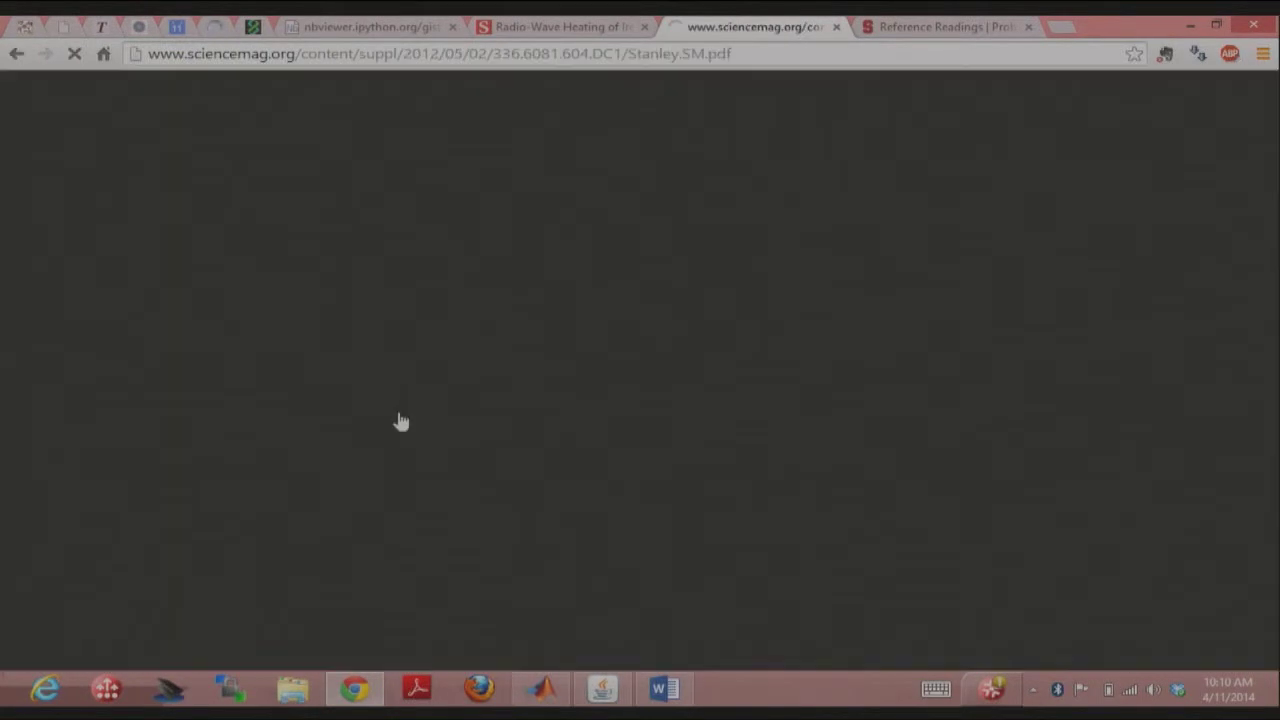
pyautogui.scroll(-10, 557, 343)
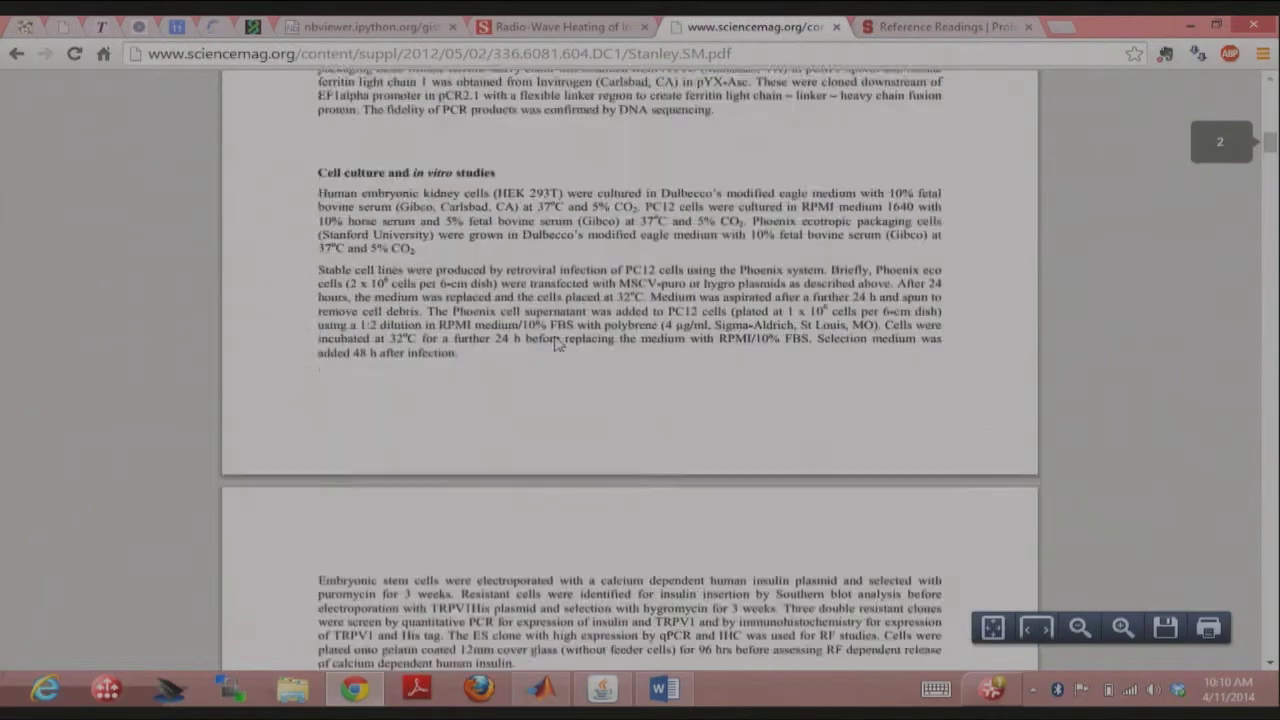
pyautogui.scroll(-15, 557, 343)
pyautogui.scroll(-15, 557, 343)
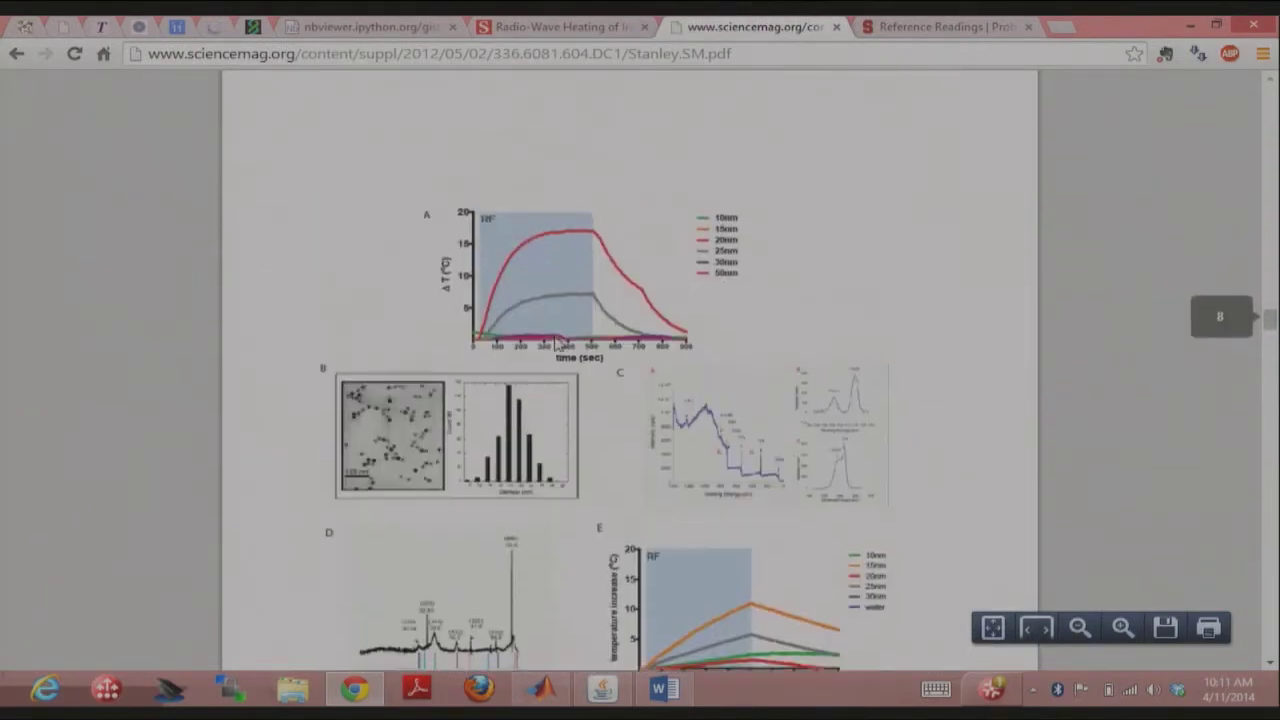
pyautogui.scroll(-2, 568, 425)
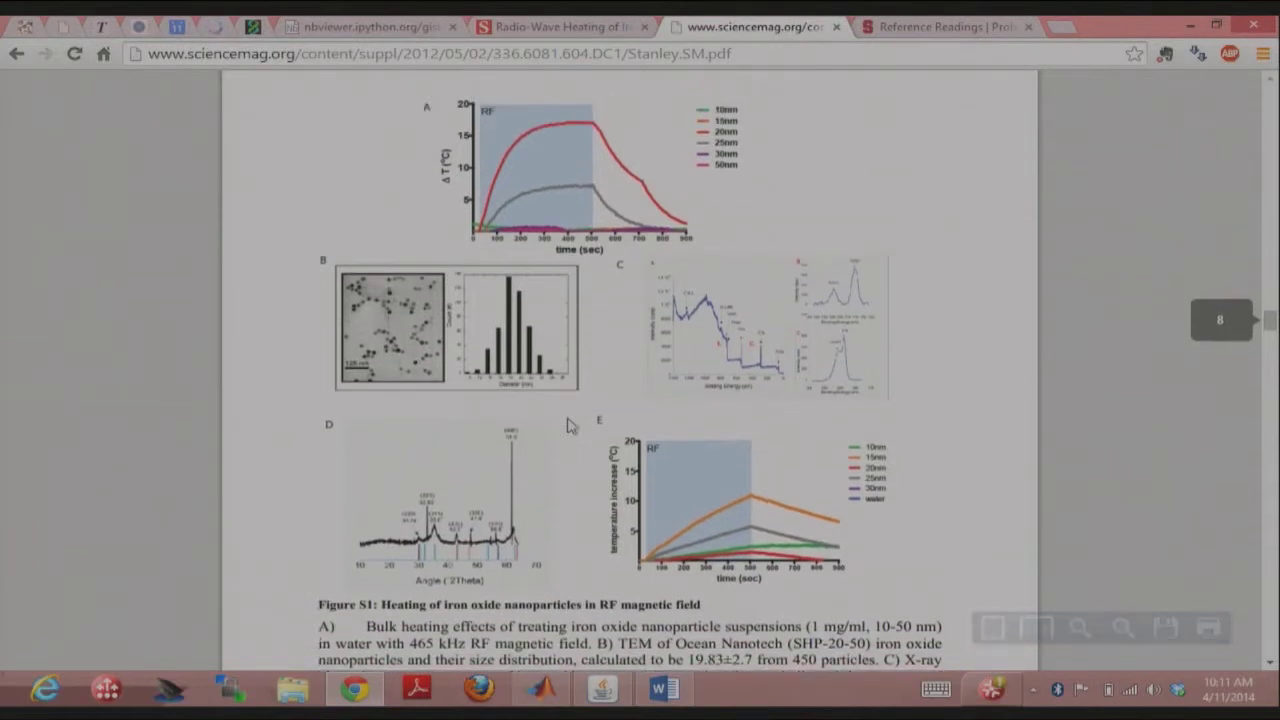
pyautogui.scroll(4, 568, 425)
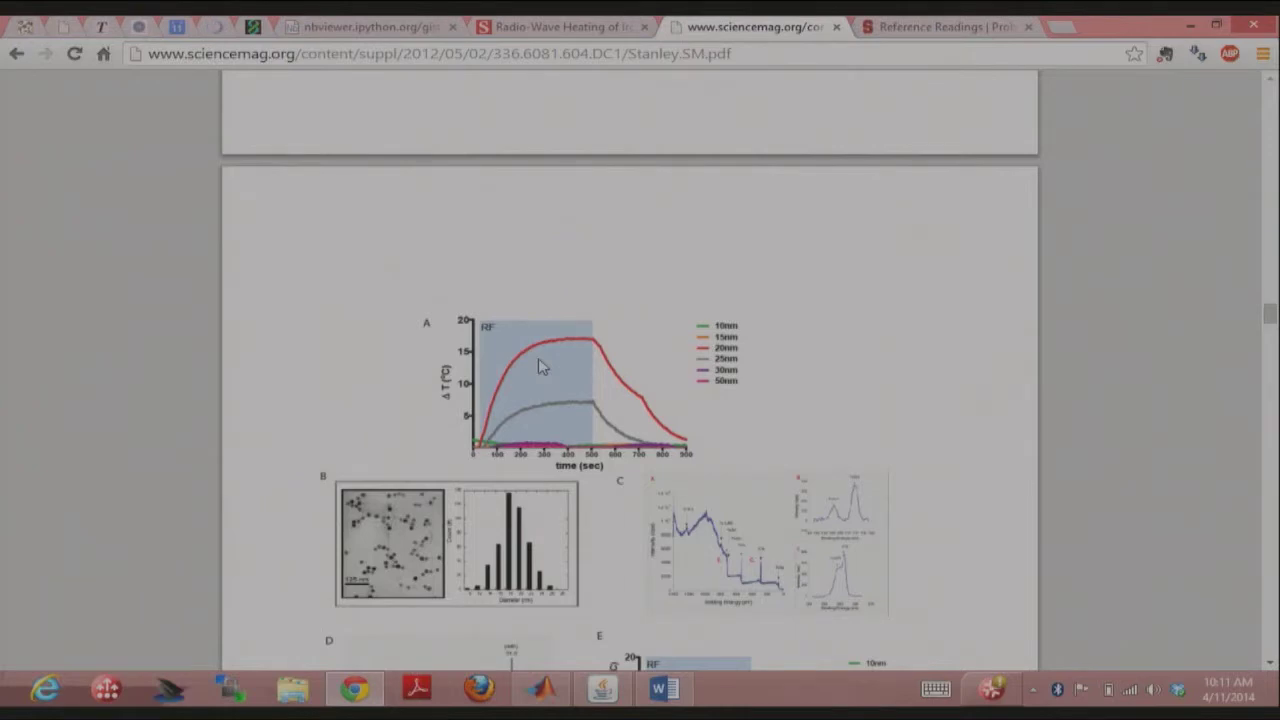
# Step: Launch Snipping Tool by searching for 'snipping'
pyautogui.moveTo(1275, 10)
pyautogui.click(1238, 178)
pyautogui.write('sn')
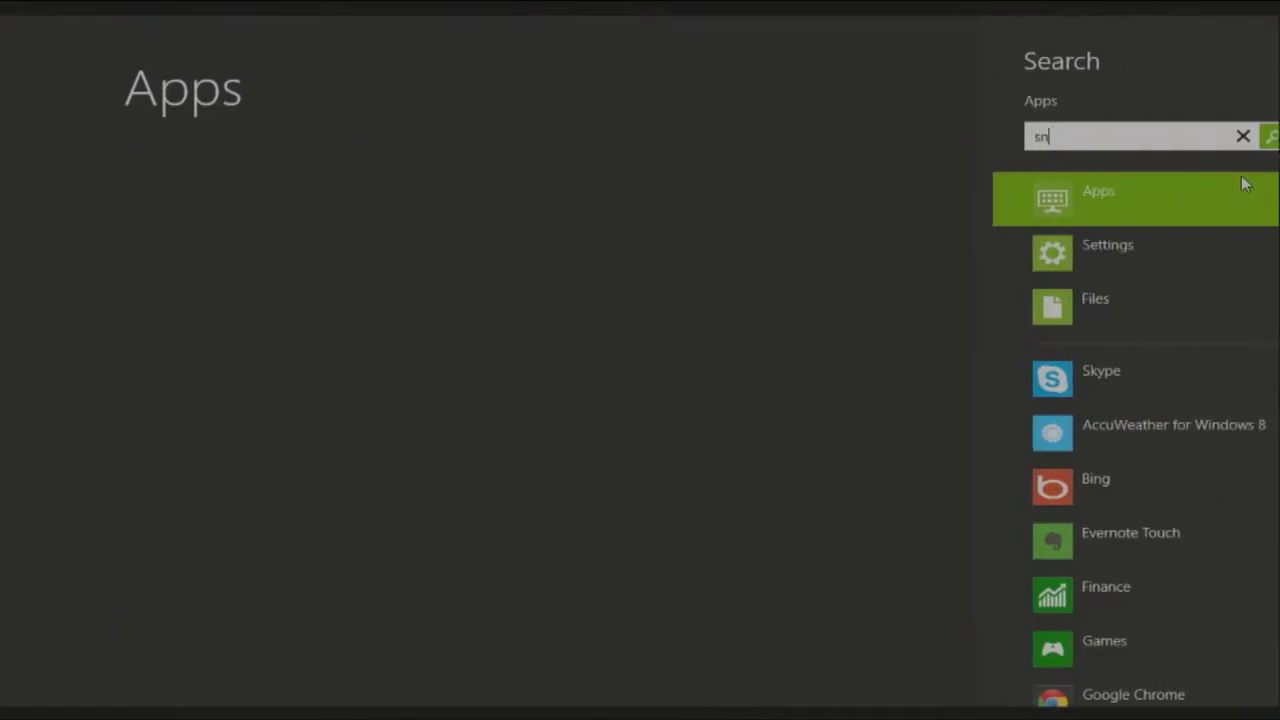
pyautogui.write('ipping')
pyautogui.press('Return')
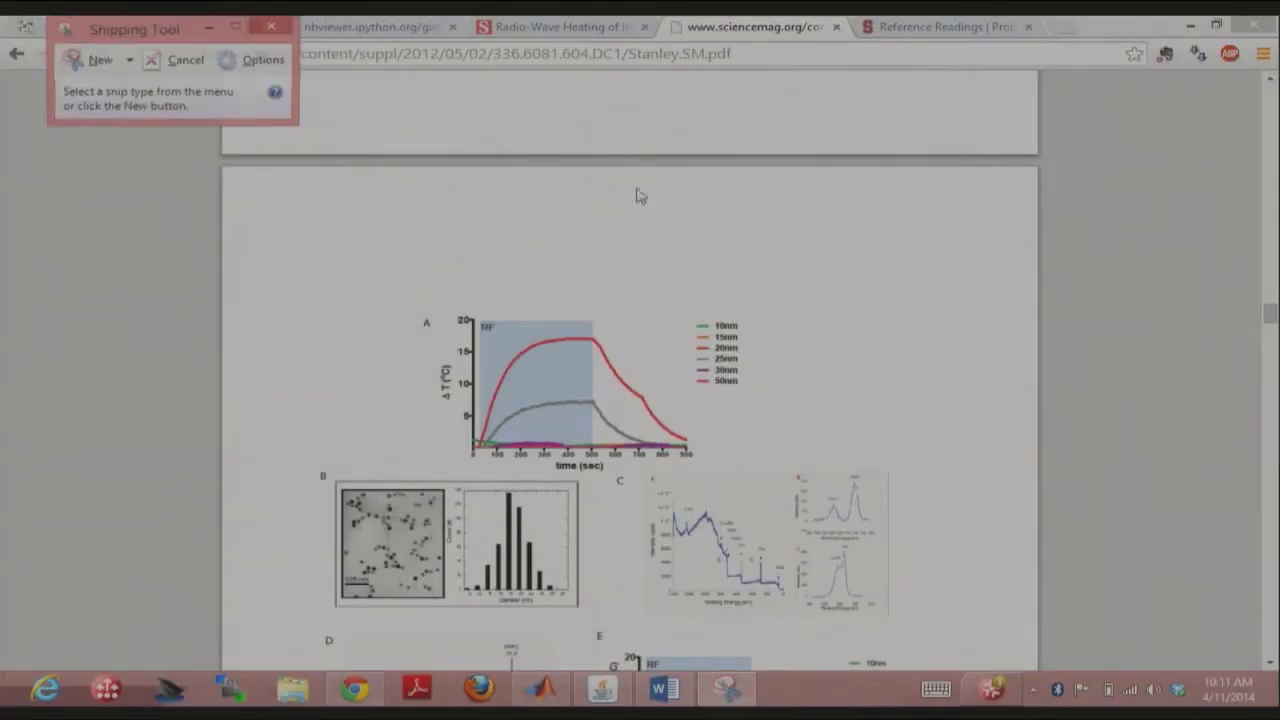
# Step: Snip a rectangle around the Figure S1 panel A heating plot
pyautogui.click(108, 64)
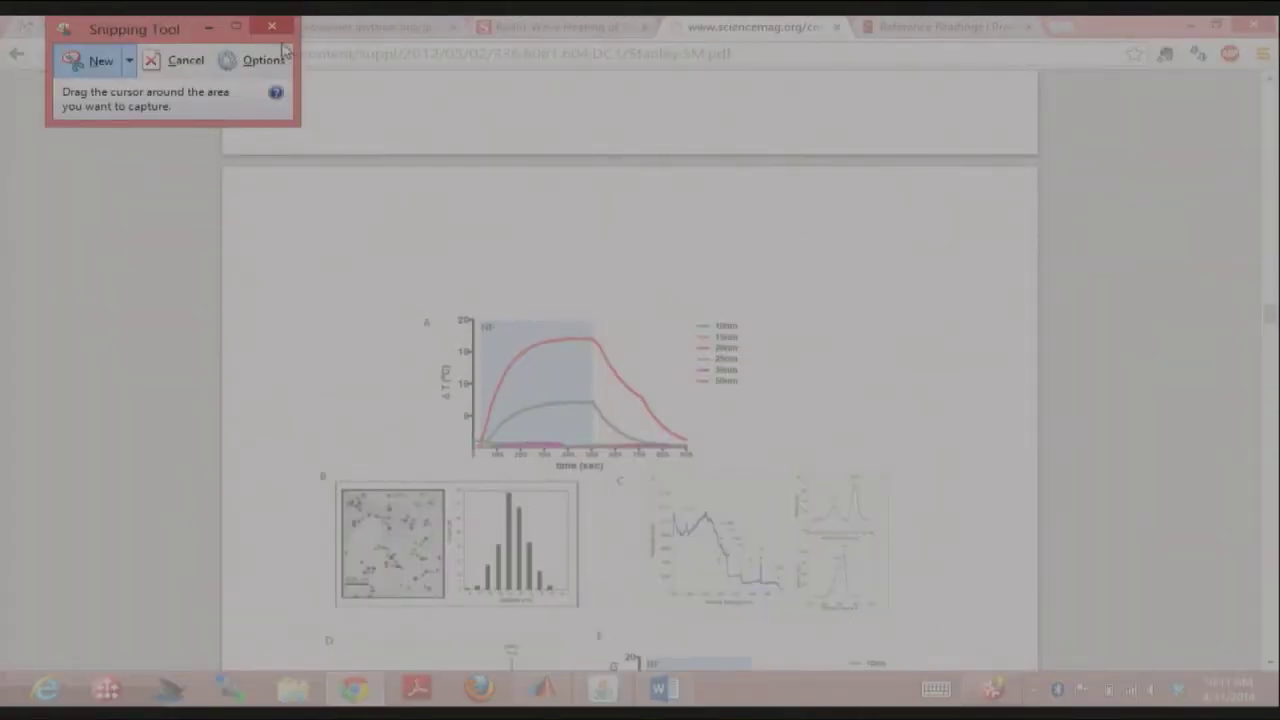
pyautogui.click(182, 62)
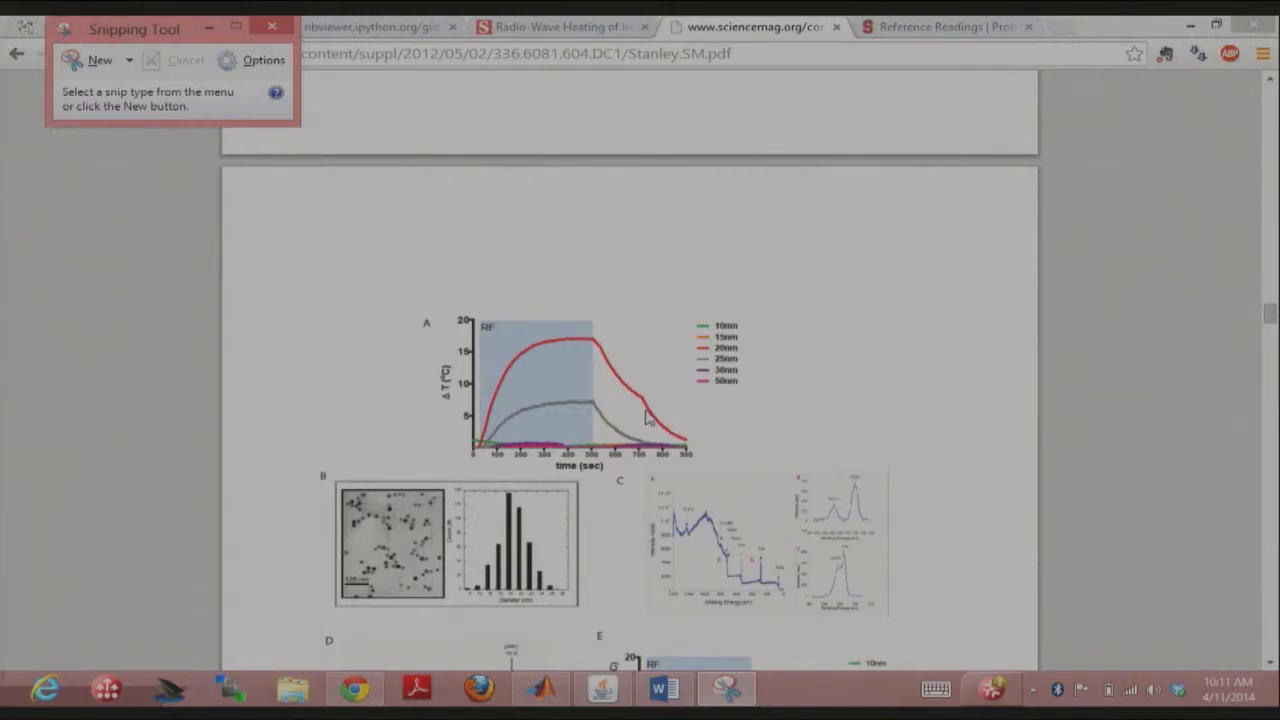
pyautogui.scroll(-2, 645, 418)
pyautogui.scroll(3, 645, 418)
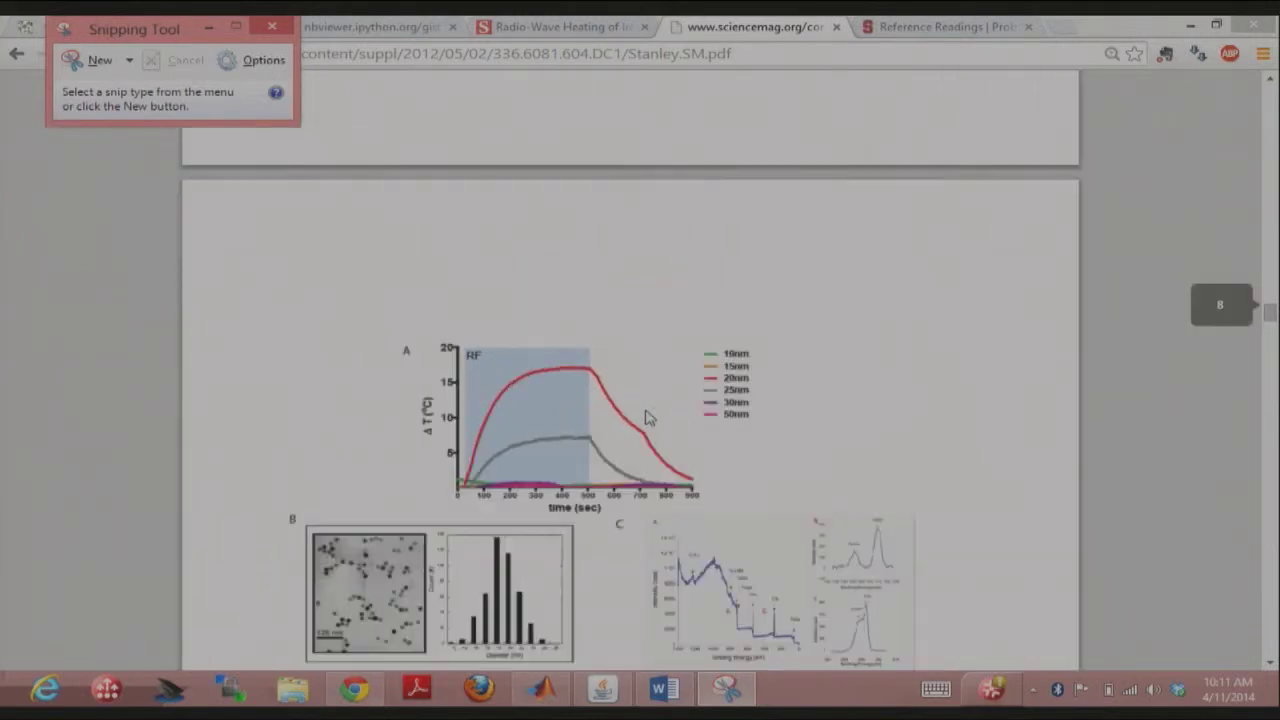
pyautogui.scroll(1, 419, 315)
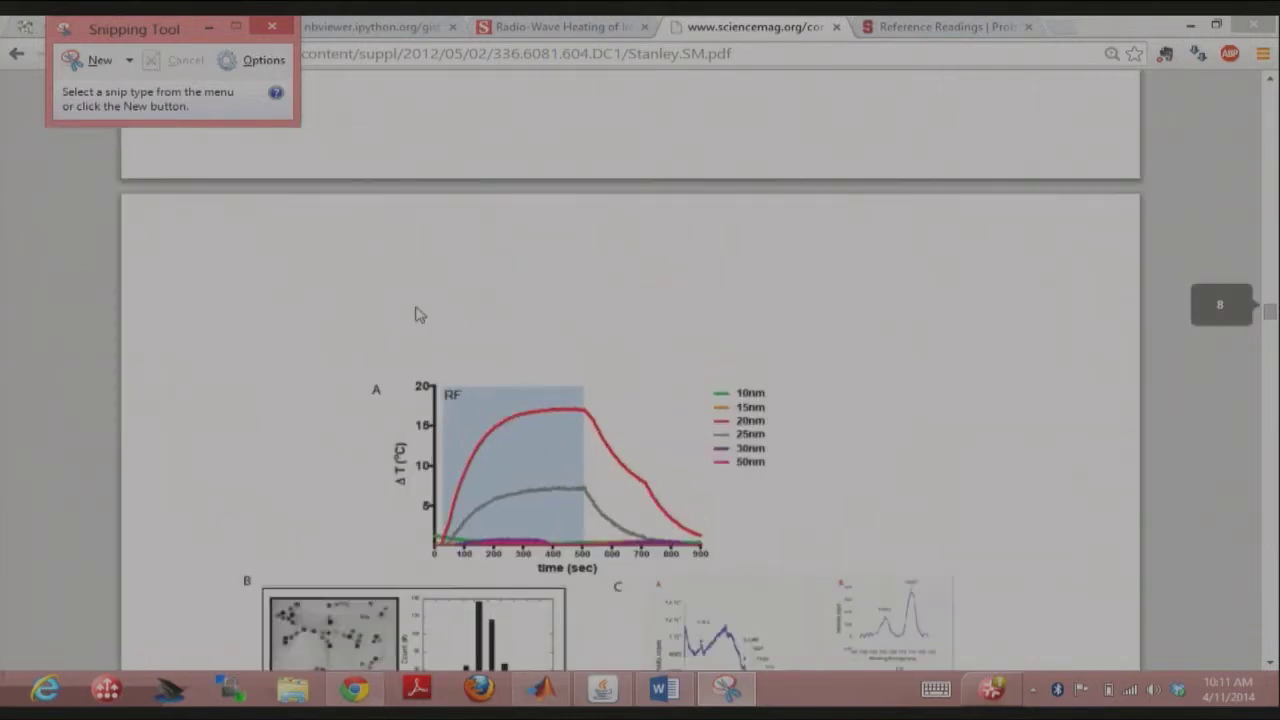
pyautogui.click(84, 62)
pyautogui.moveTo(349, 350); pyautogui.dragTo(836, 578)
# Step: Save the snip as RadioWaveHeating PNG, replacing the existing file
pyautogui.click(269, 204)
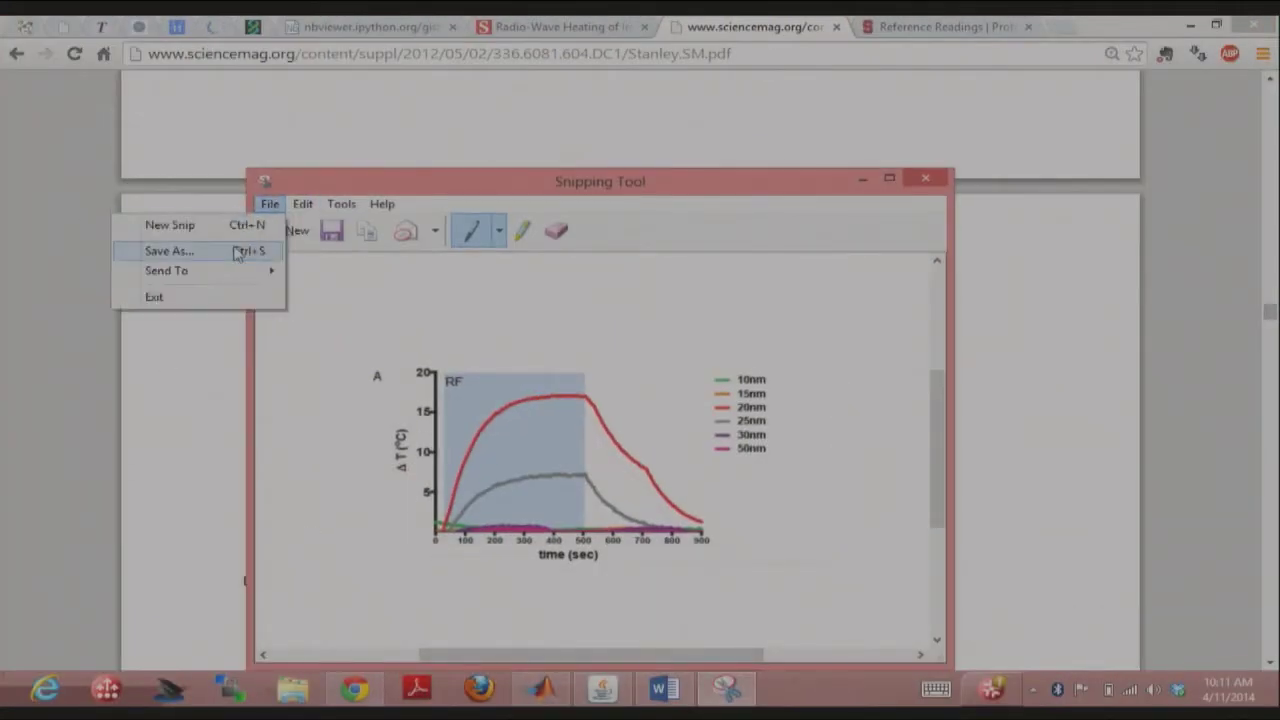
pyautogui.click(175, 250)
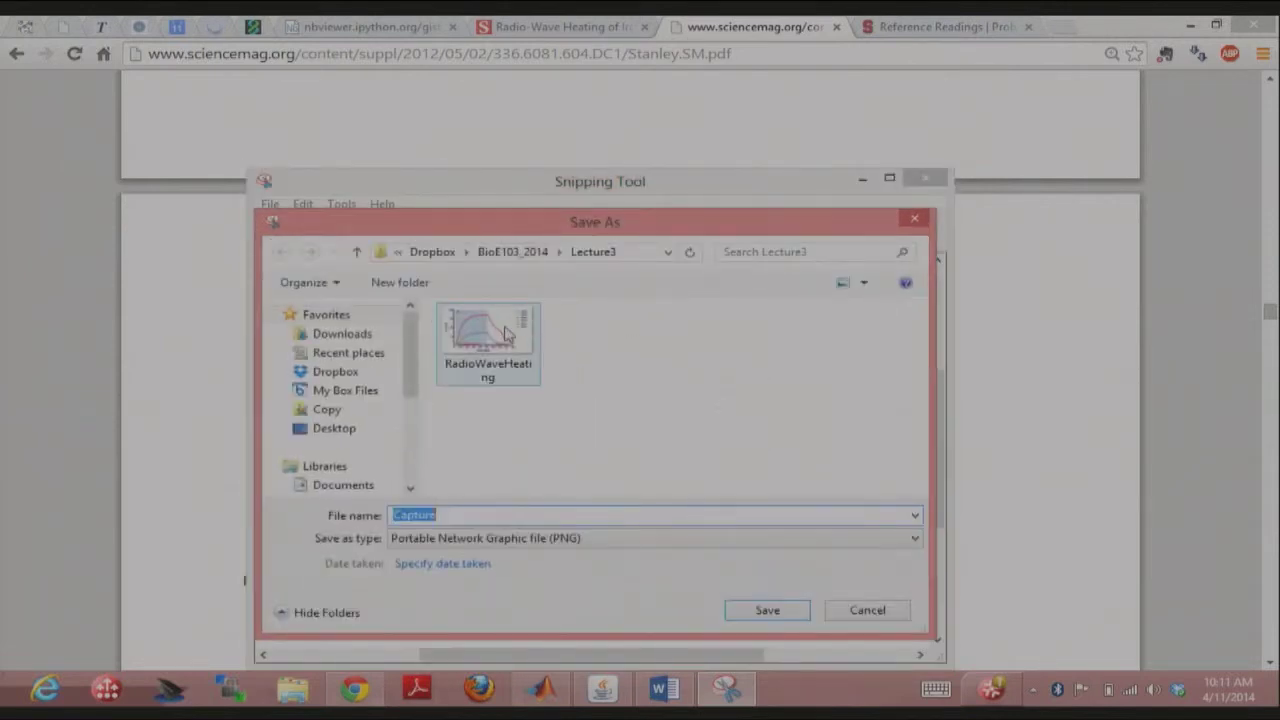
pyautogui.click(505, 333)
pyautogui.click(767, 610)
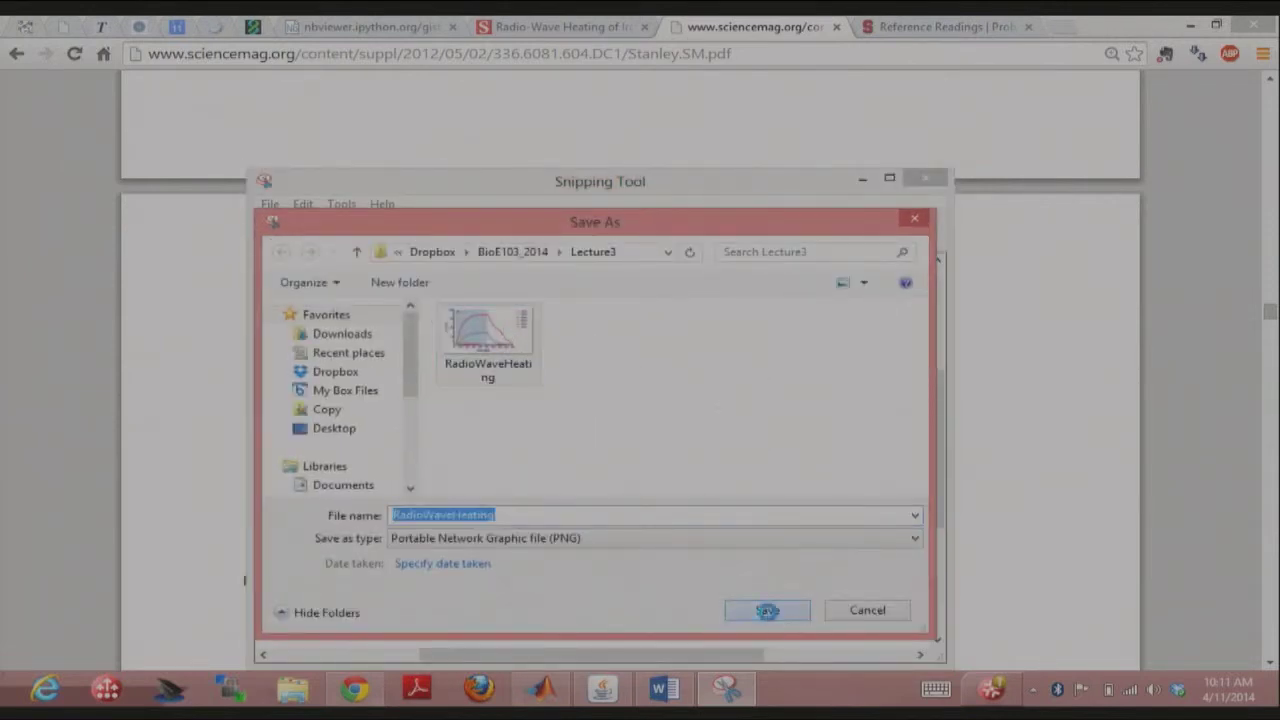
pyautogui.press('y')
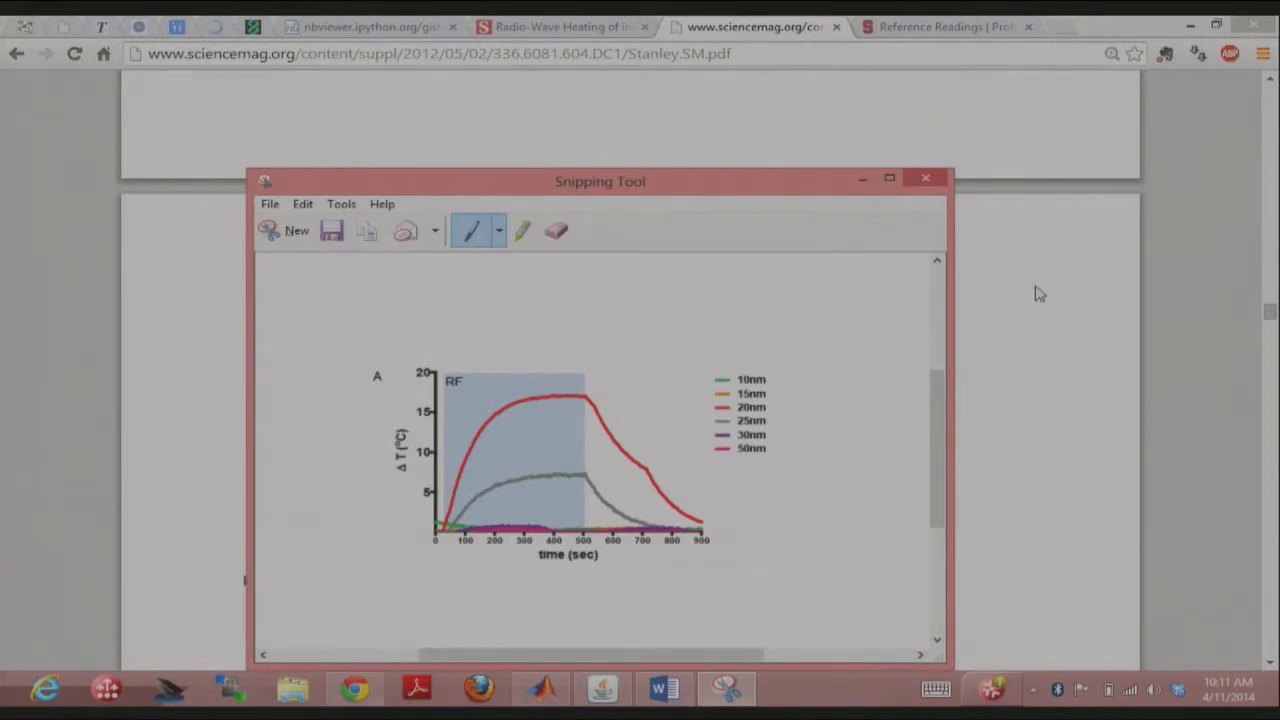
pyautogui.moveTo(1278, 10)
# Step: Load RadioWaveHeating.PNG from the Lecture3 folder into DataThief
pyautogui.hotkey('alt', 'Tab')
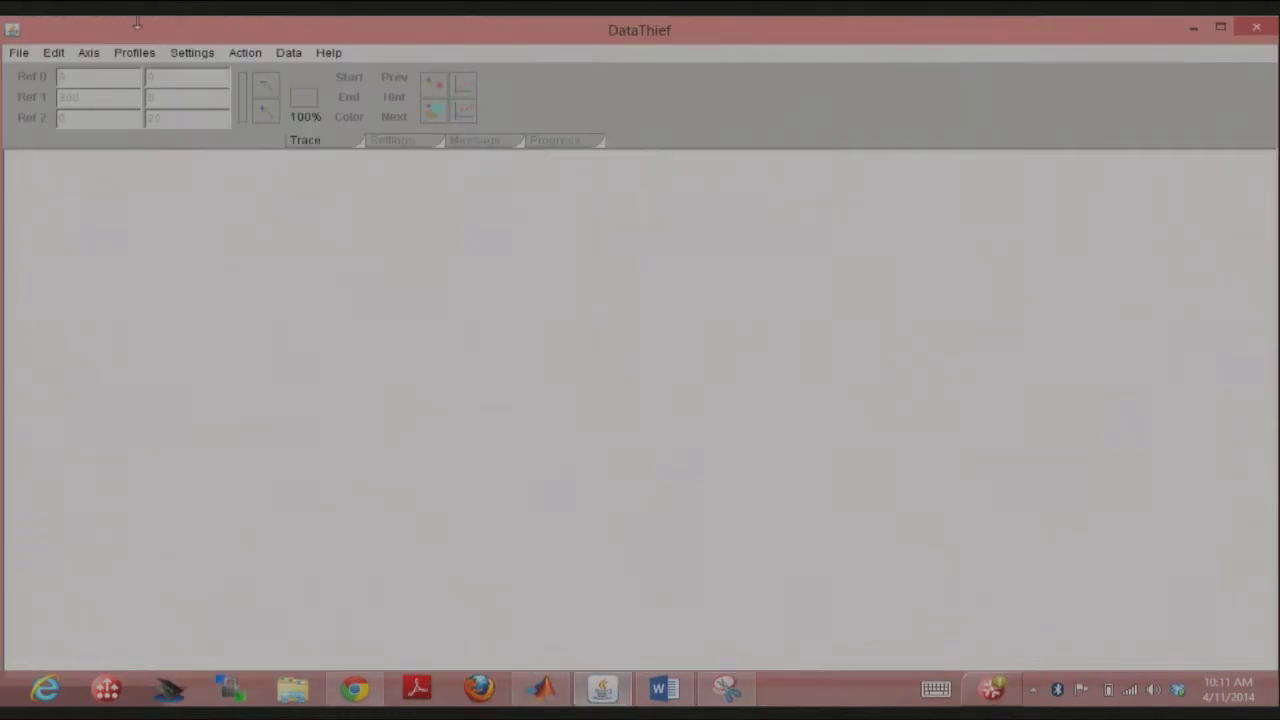
pyautogui.click(19, 53)
pyautogui.click(30, 72)
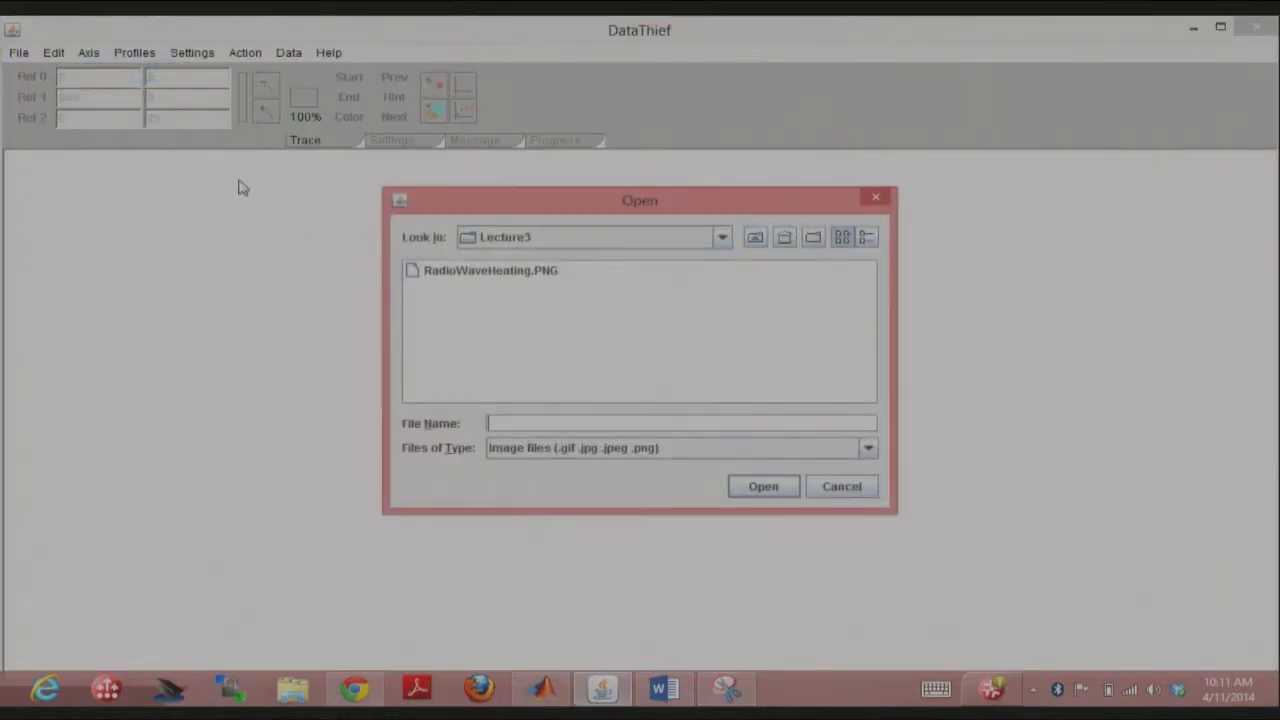
pyautogui.click(495, 271)
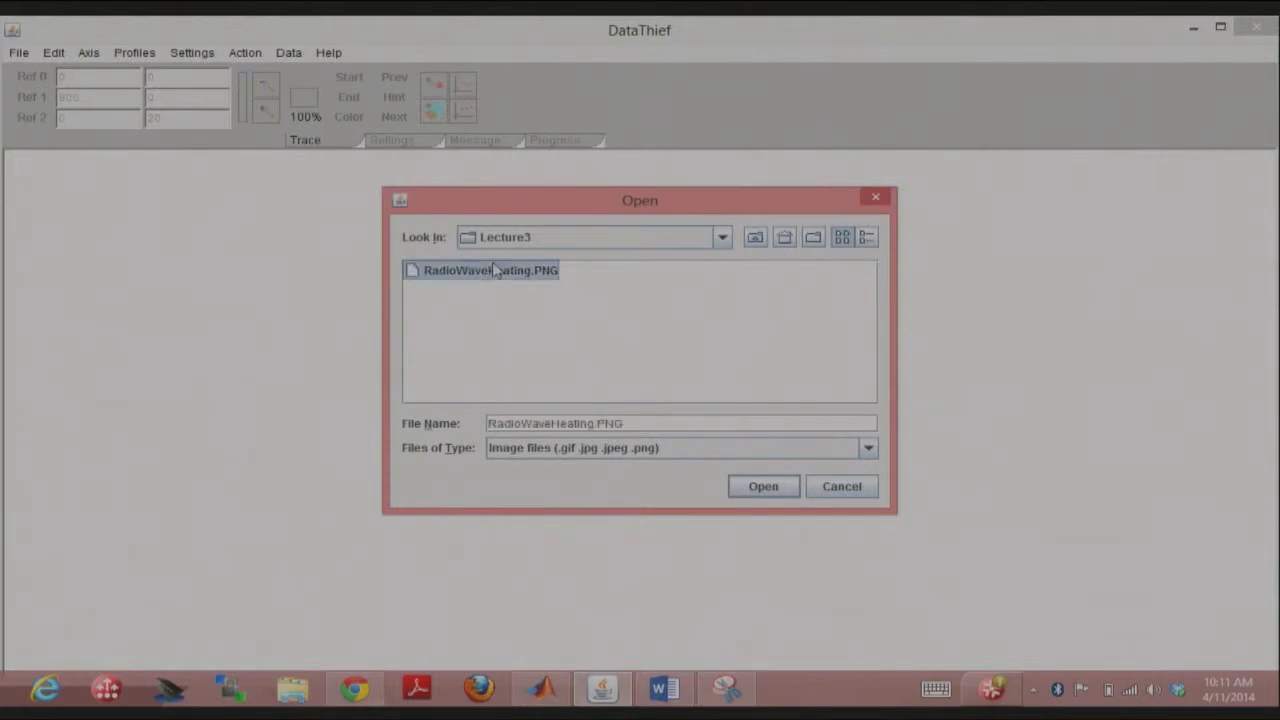
pyautogui.click(755, 487)
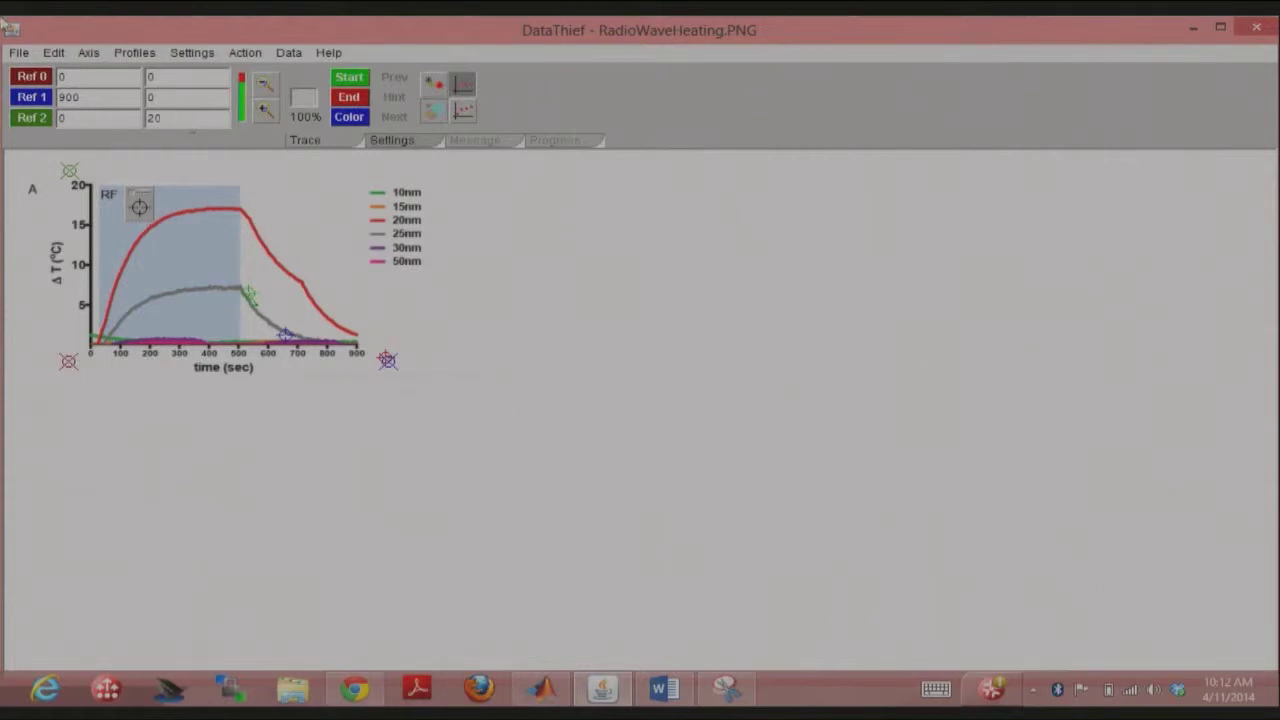
# Step: Place the reference markers at the graph origin, the y-axis top and the 900 s x-axis end
pyautogui.moveTo(68, 361); pyautogui.dragTo(88, 345)
pyautogui.moveTo(68, 171); pyautogui.dragTo(91, 184)
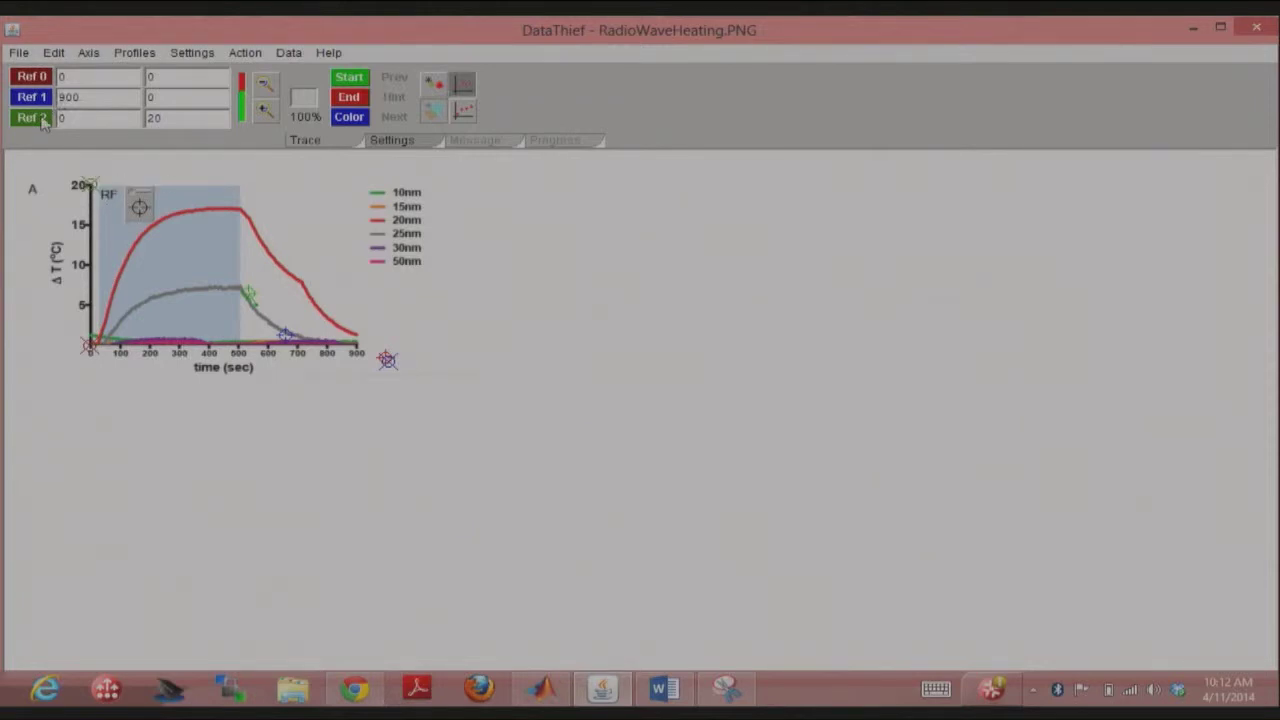
pyautogui.moveTo(389, 360)
pyautogui.mouseDown()
pyautogui.moveTo(346, 357)
pyautogui.moveTo(391, 329)
pyautogui.moveTo(357, 343)
pyautogui.mouseUp()
pyautogui.moveTo(357, 340)
# Step: Confirm the Axis menu shows linear X and linear Y, then bring up the Word lecture notes
pyautogui.click(97, 57)
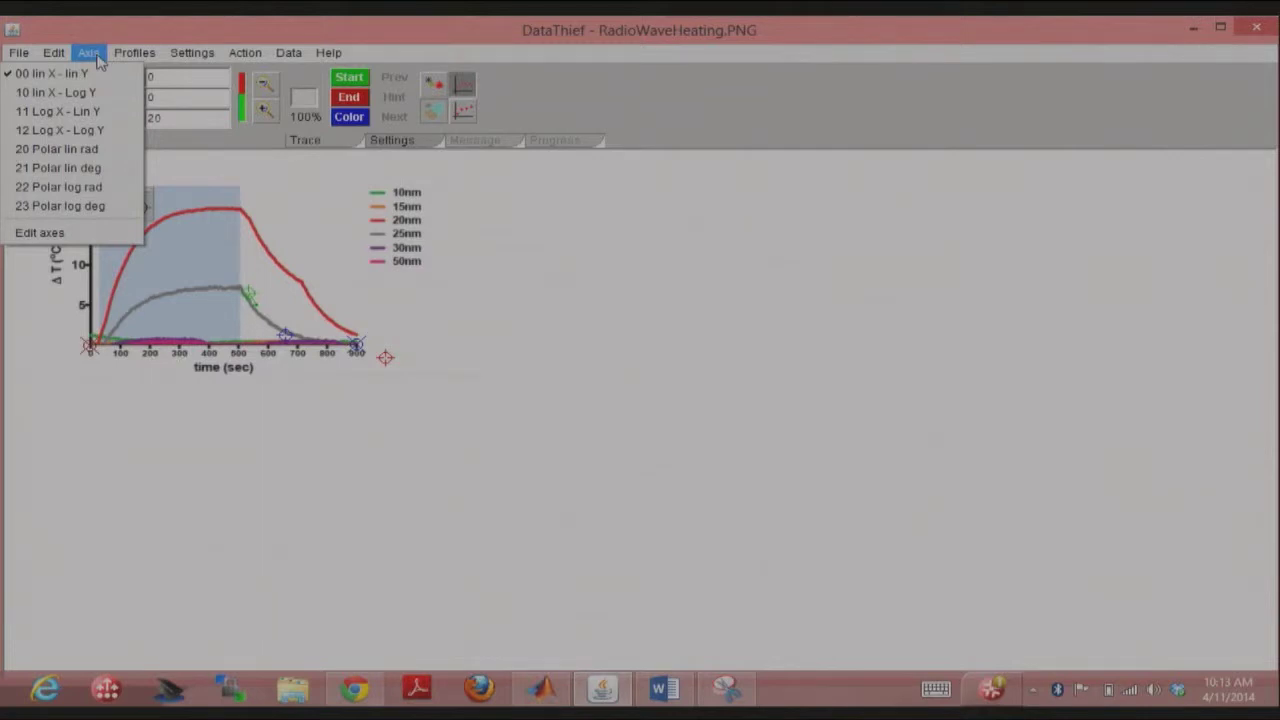
pyautogui.moveTo(134, 52)
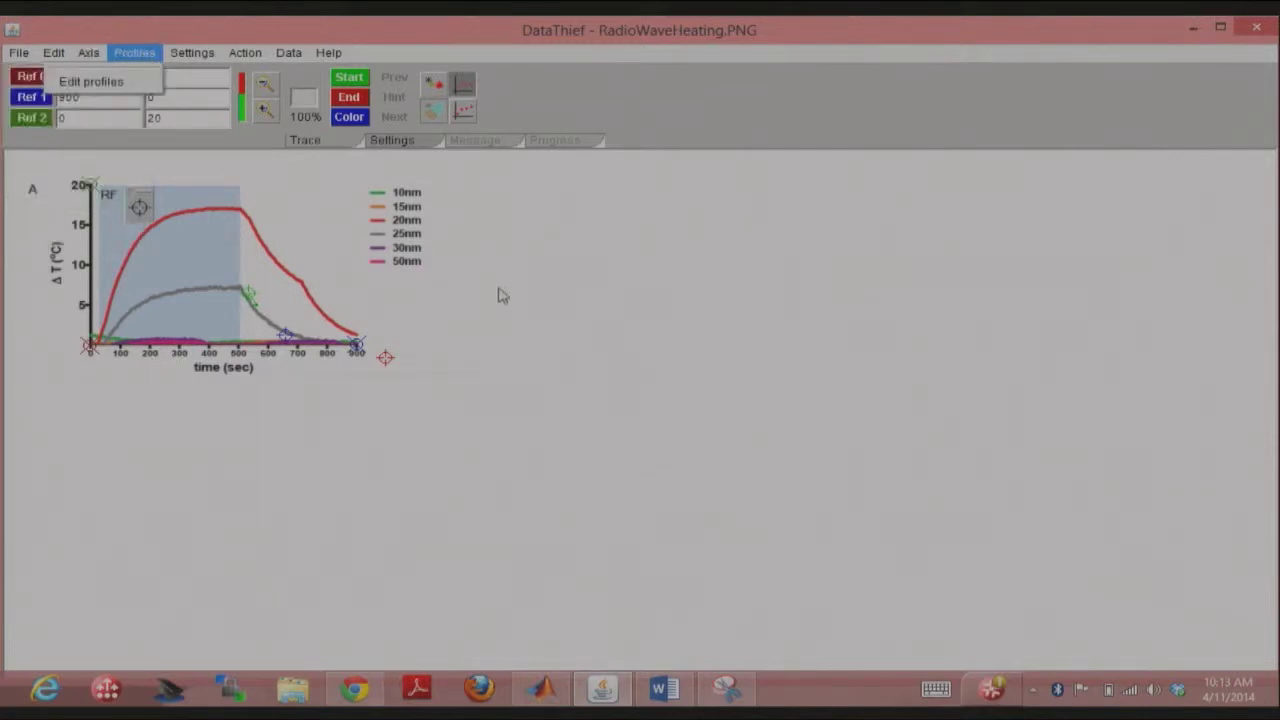
pyautogui.click(658, 690)
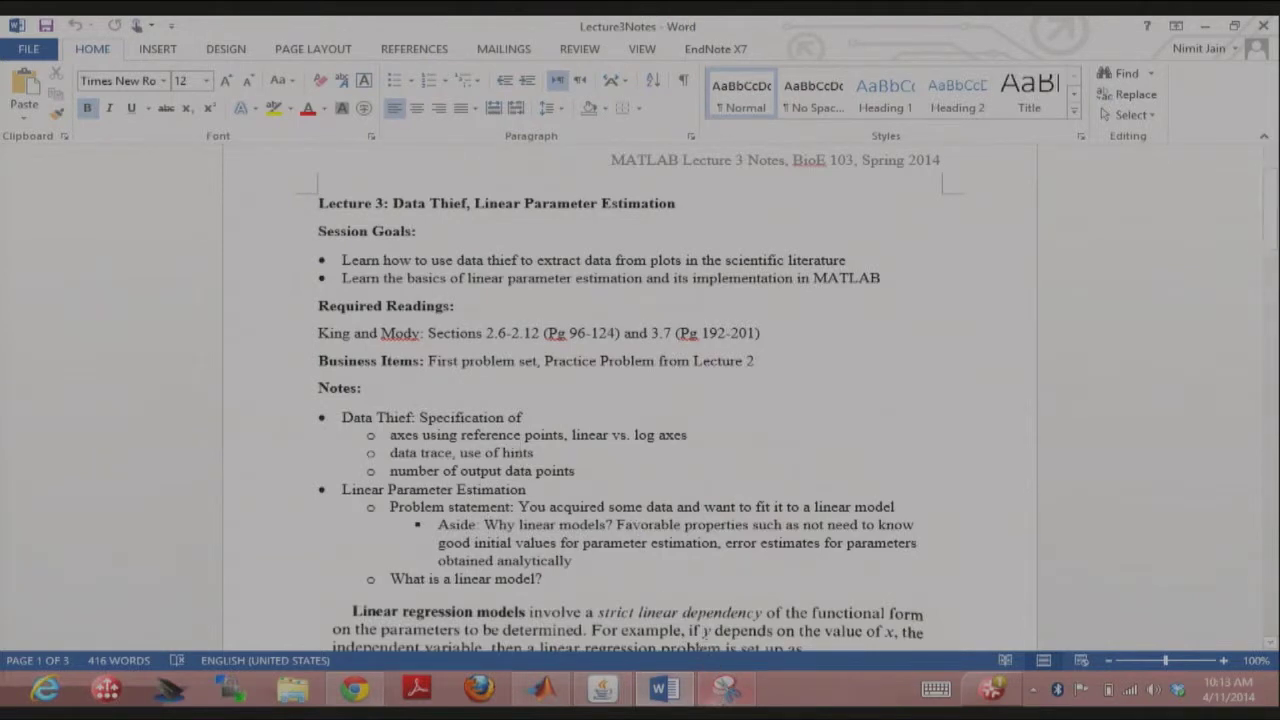
# Step: View the snipped plot image, then return to the RadioWaveHeating plot in DataThief
pyautogui.click(725, 690)
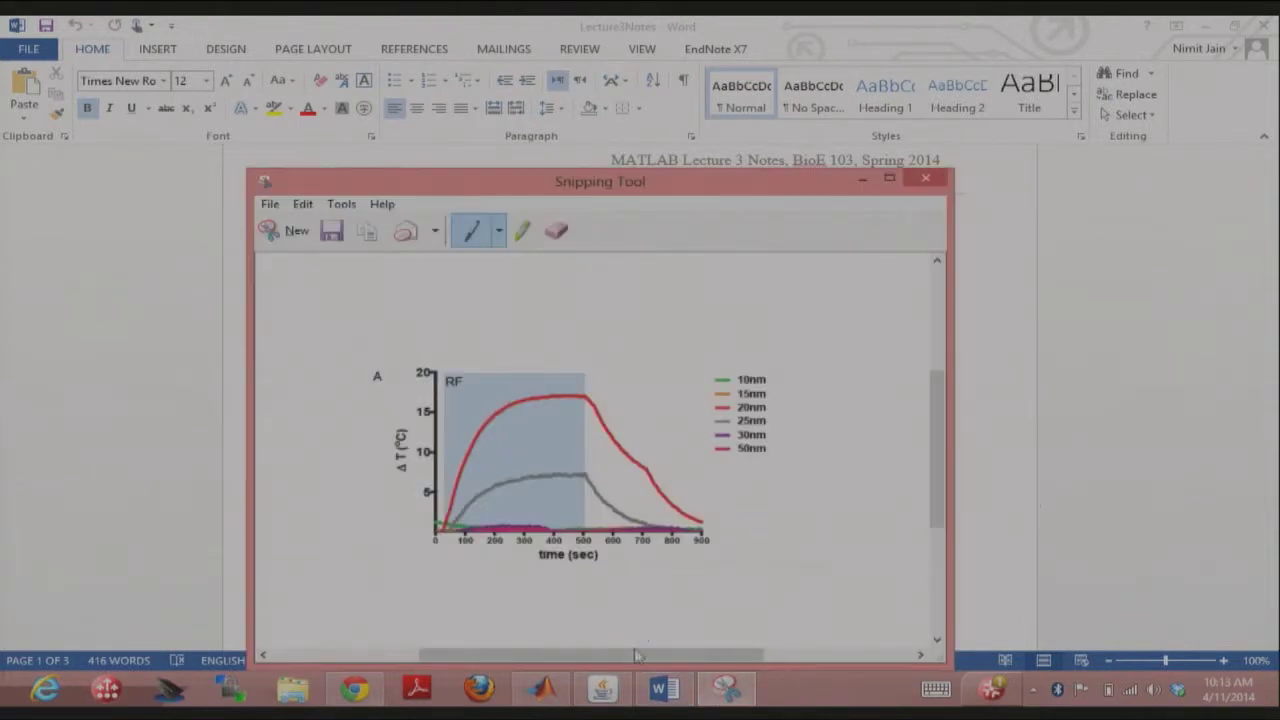
pyautogui.click(603, 690)
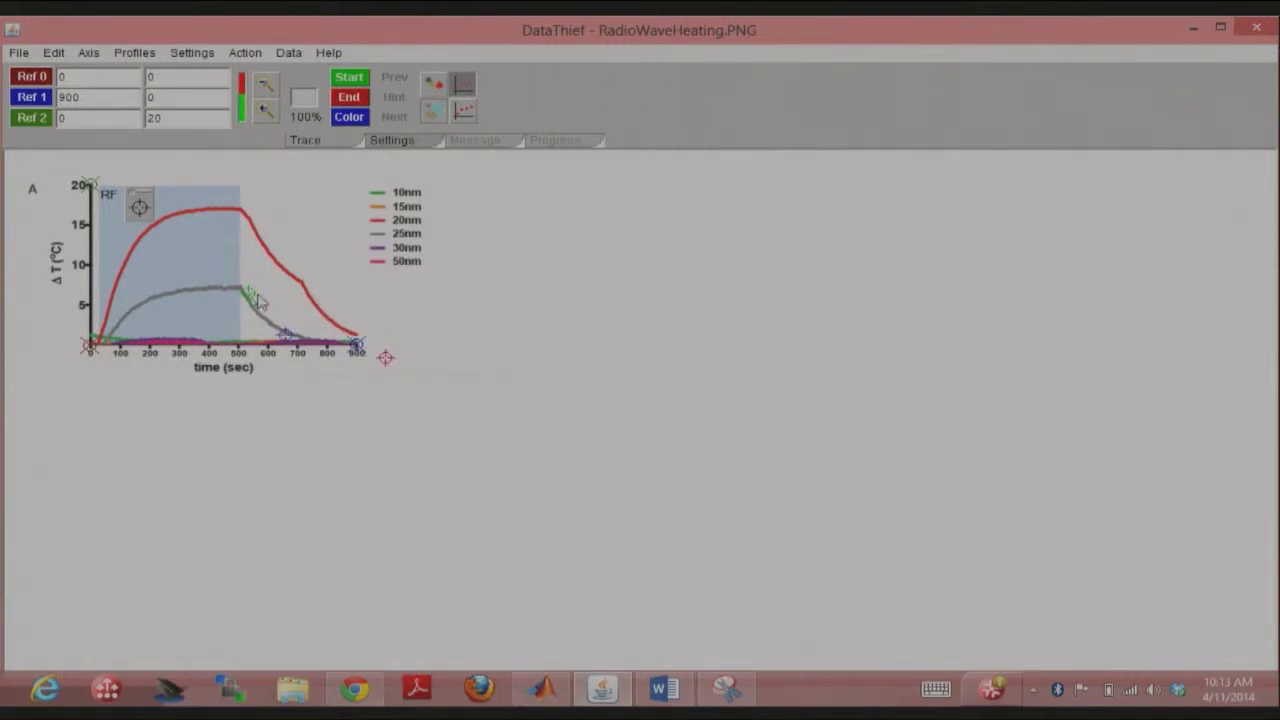
# Step: Put the trace start at the 25nm curve peak near 500 s and sample its grey colour
pyautogui.moveTo(249, 294); pyautogui.dragTo(242, 288)
pyautogui.moveTo(287, 333)
pyautogui.moveTo(247, 302)
pyautogui.moveTo(272, 326); pyautogui.dragTo(274, 327)
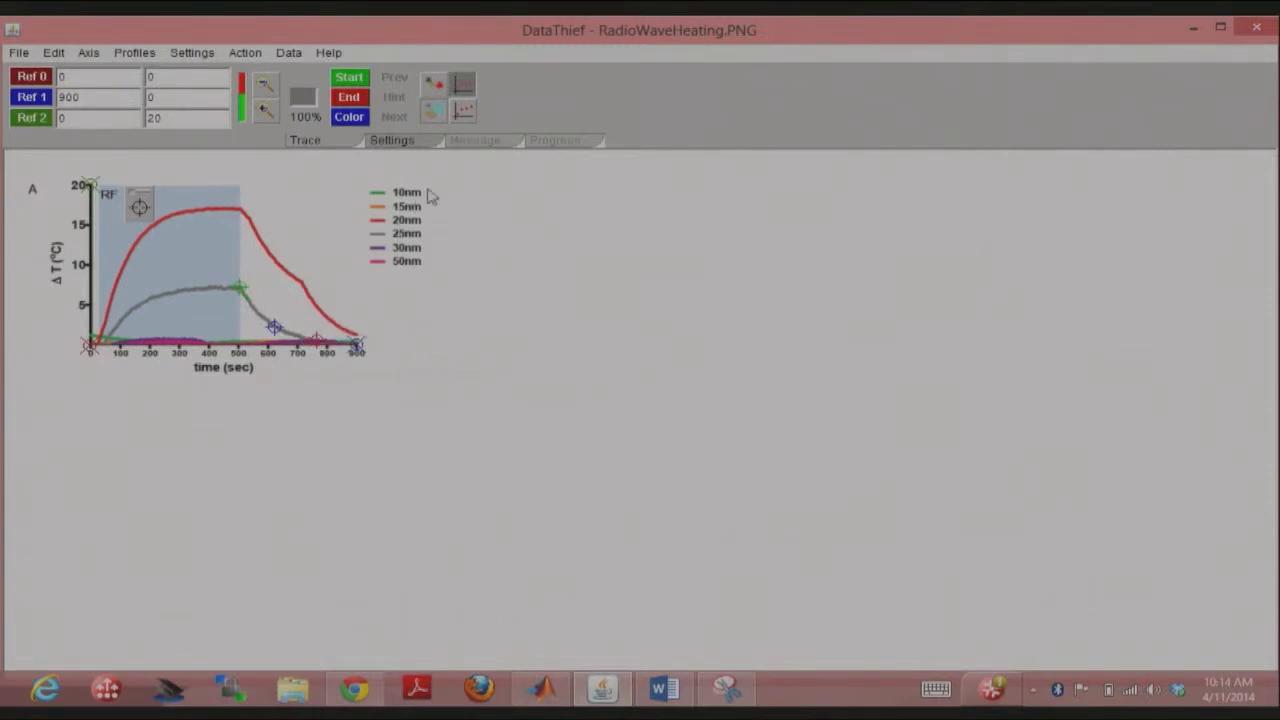
# Step: Trace the 25nm curve into digitized points from about 500 s to nearly 800 s
pyautogui.click(462, 117)
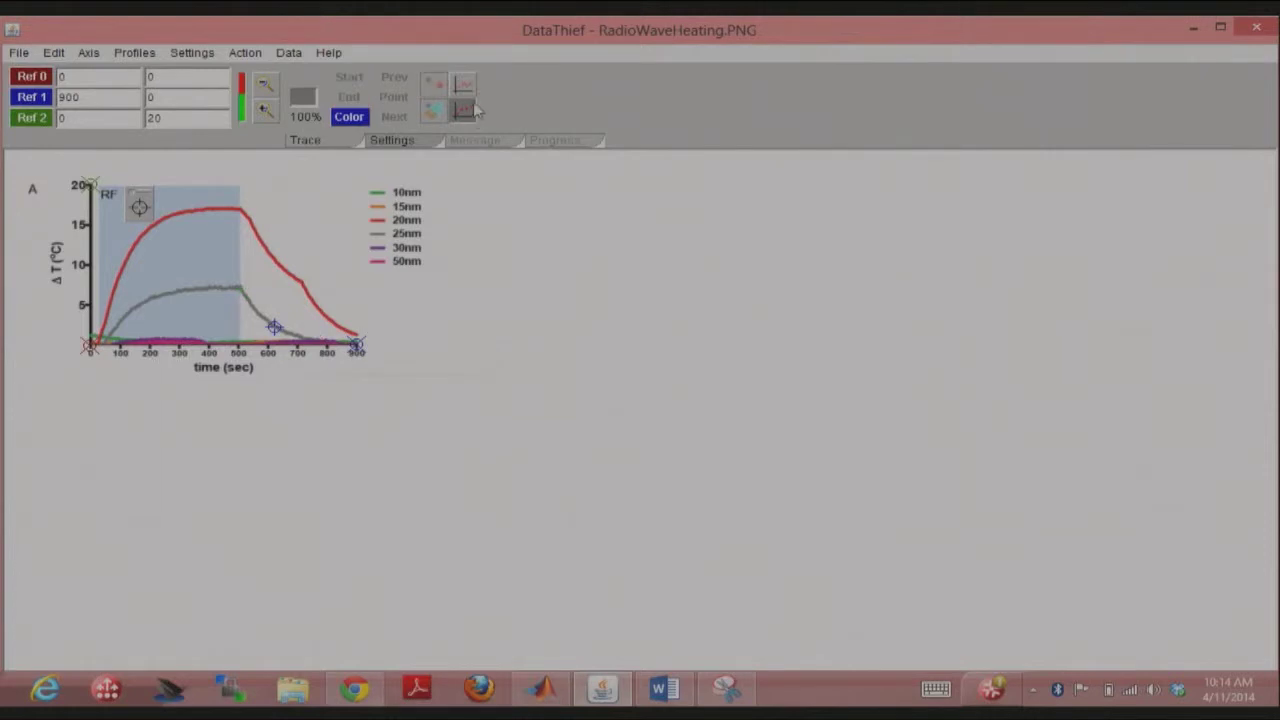
pyautogui.click(433, 90)
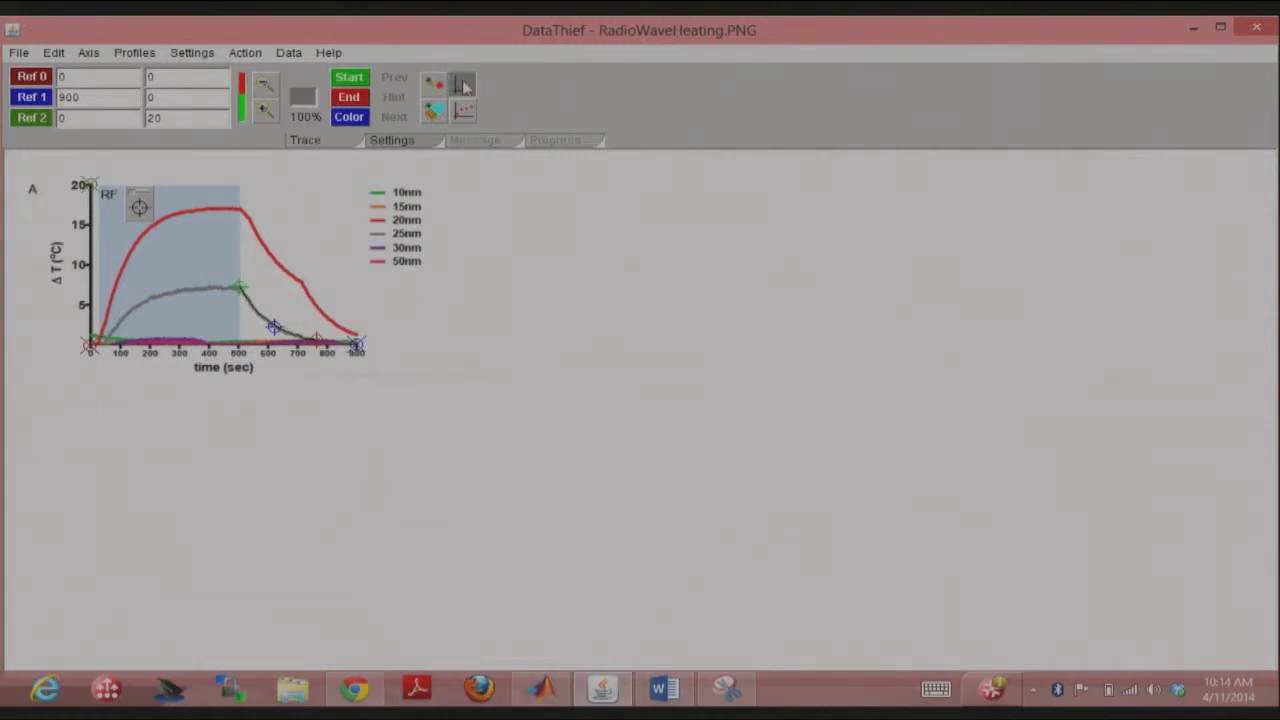
pyautogui.click(466, 114)
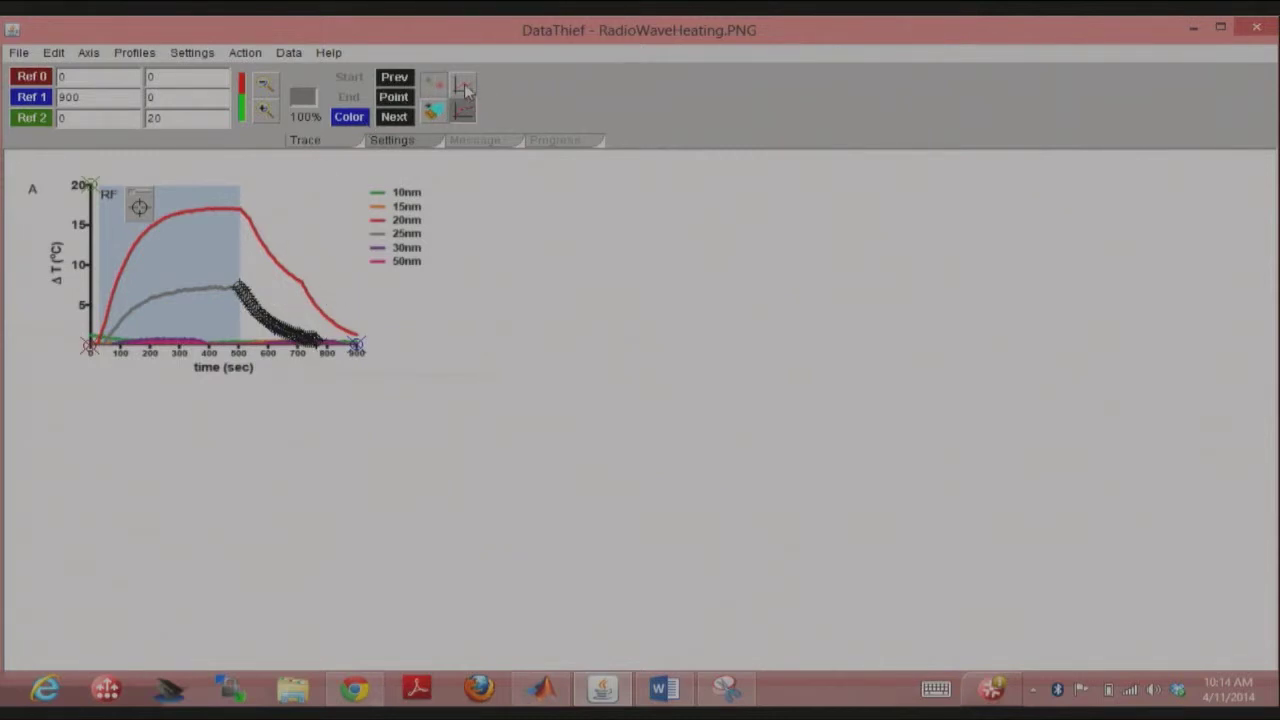
# Step: Clear the digitized 25nm points, leaving only the Start, colour and End markers
pyautogui.click(464, 88)
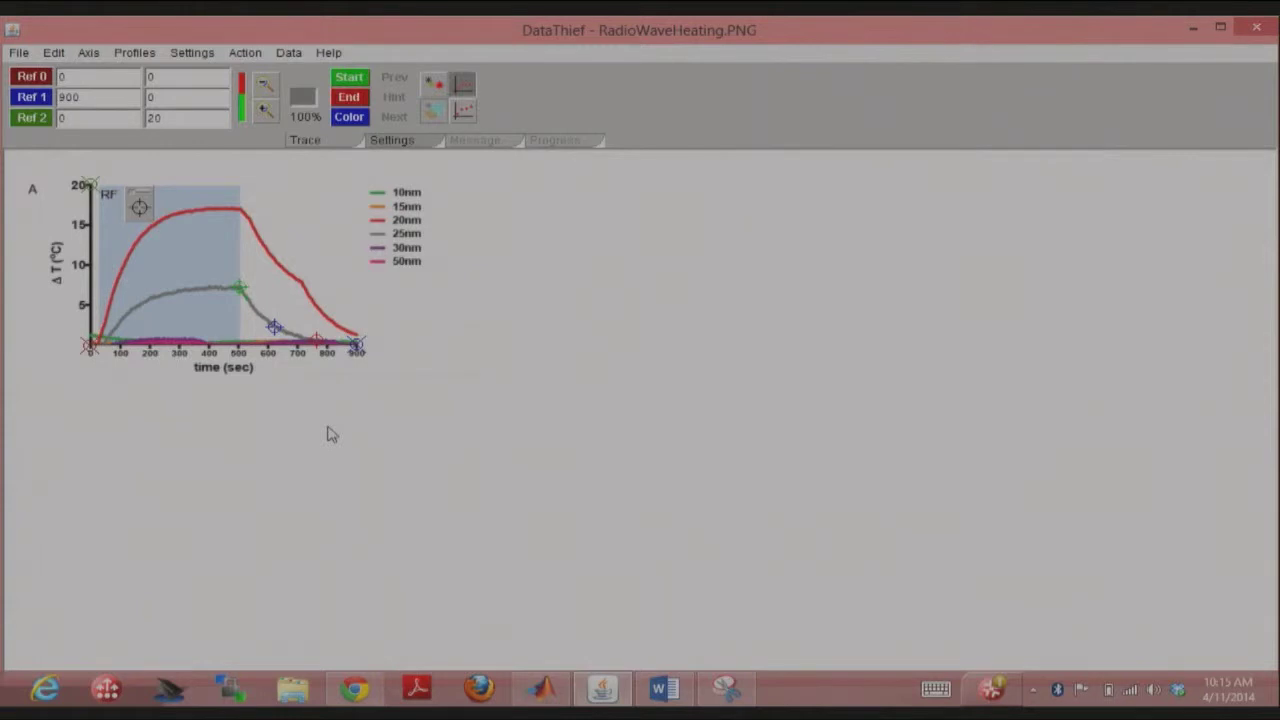
pyautogui.moveTo(247, 300)
# Step: Change the trace input distance from 2 to 10 and retrace the 25nm curve
pyautogui.click(408, 147)
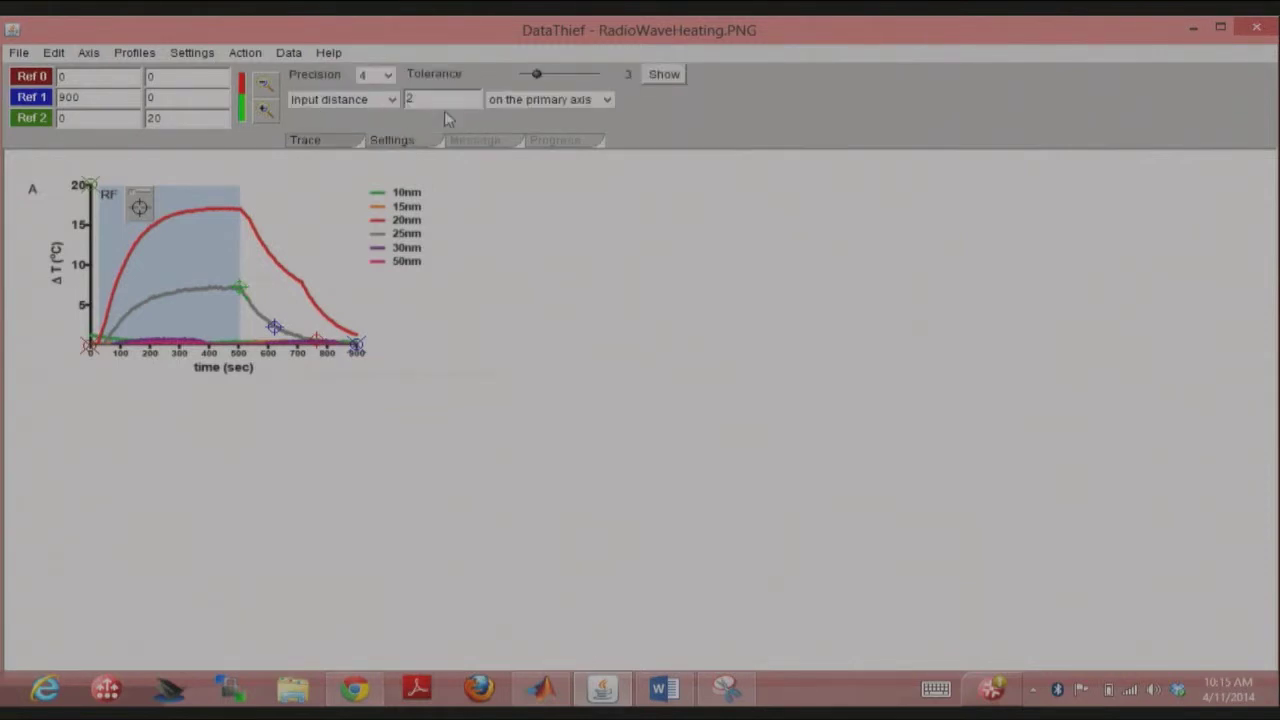
pyautogui.doubleClick(410, 99)
pyautogui.write('10')
pyautogui.click(350, 141)
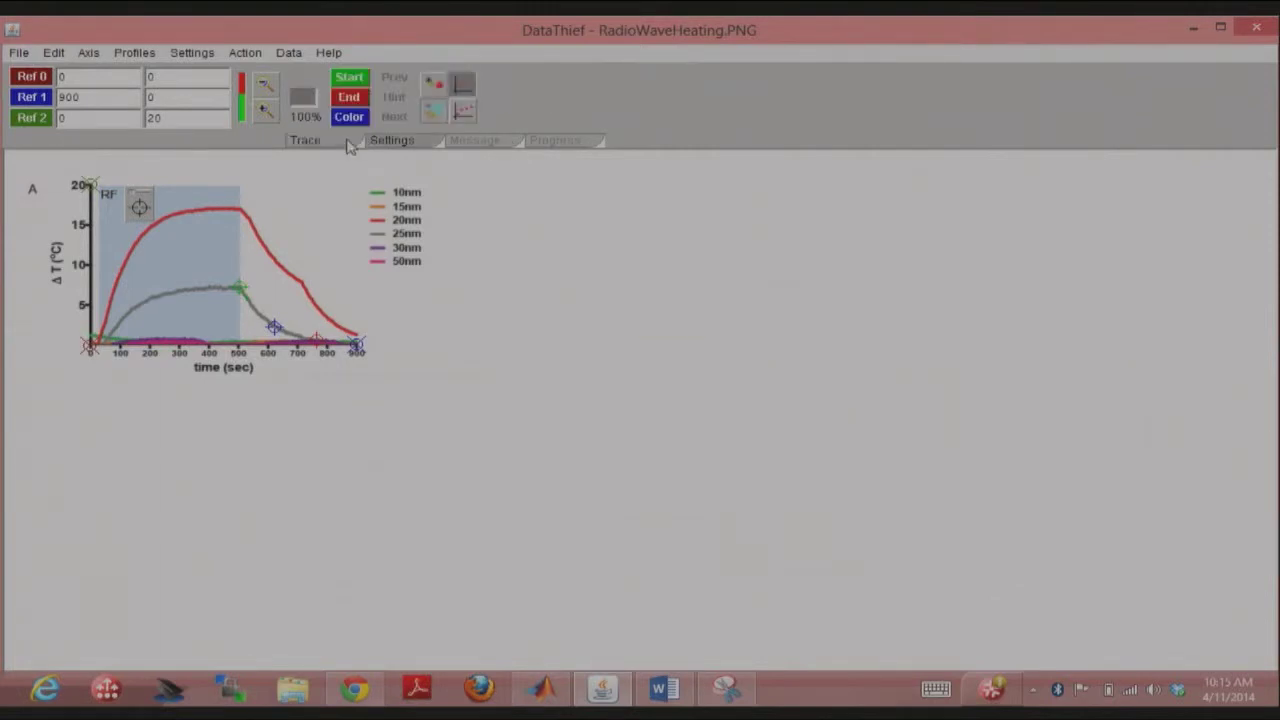
pyautogui.click(434, 89)
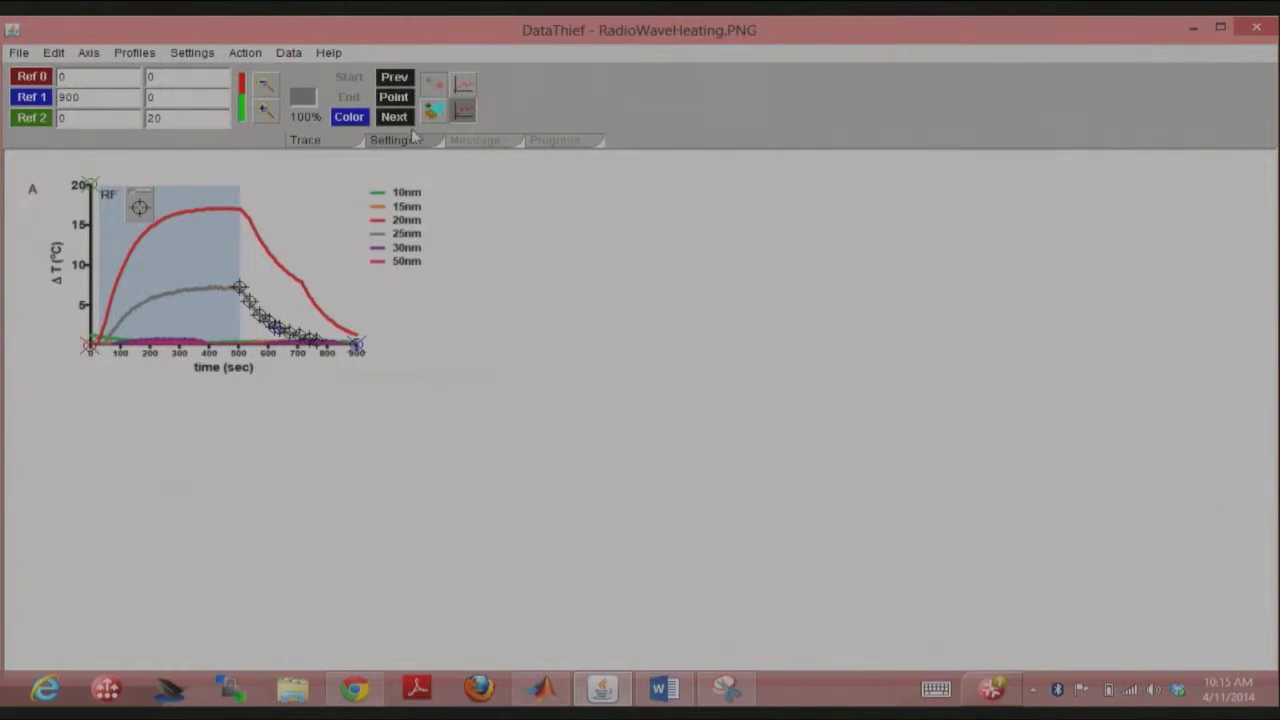
# Step: Recheck the input distance, clear the old points and trace the 25nm curve again
pyautogui.click(412, 141)
pyautogui.doubleClick(449, 102)
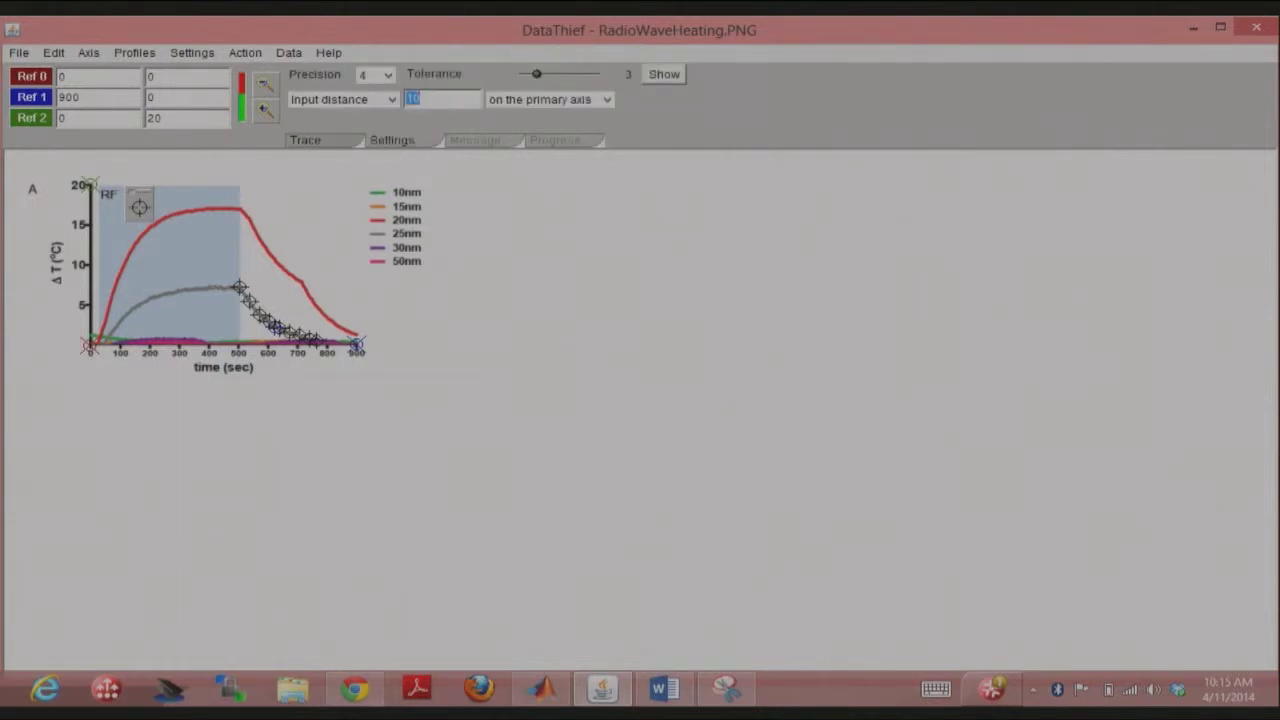
pyautogui.click(305, 142)
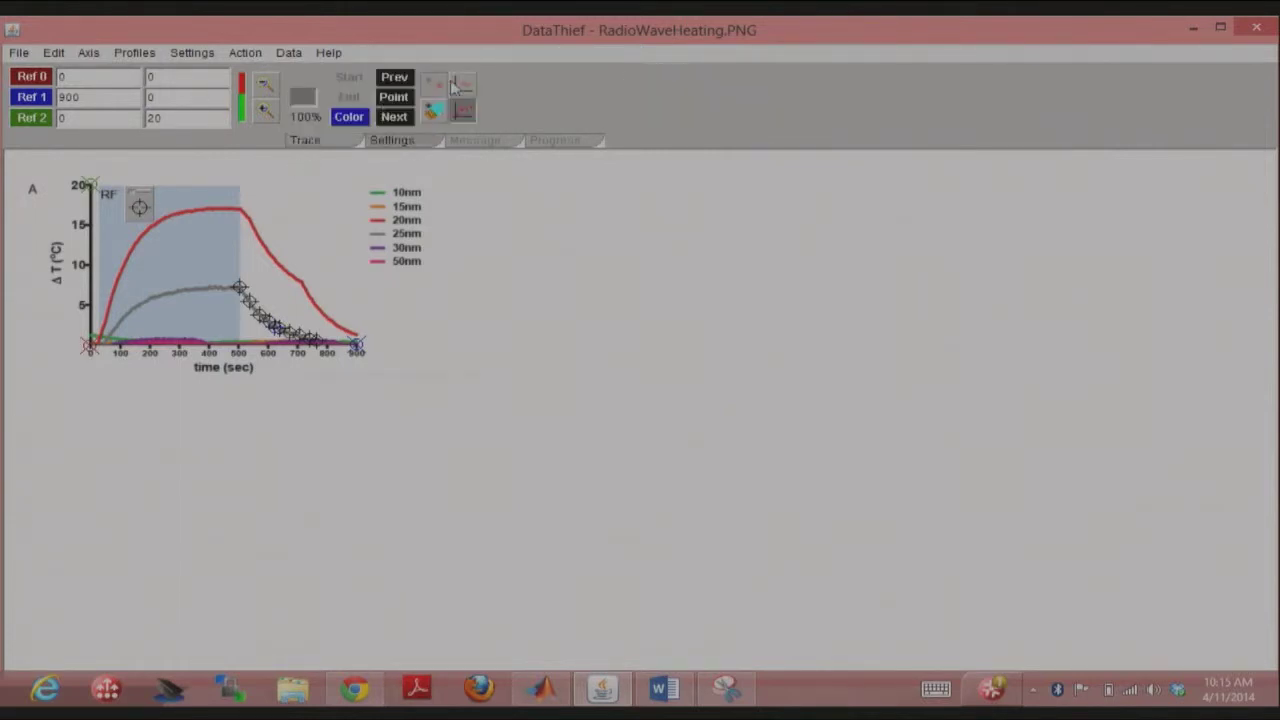
pyautogui.click(471, 90)
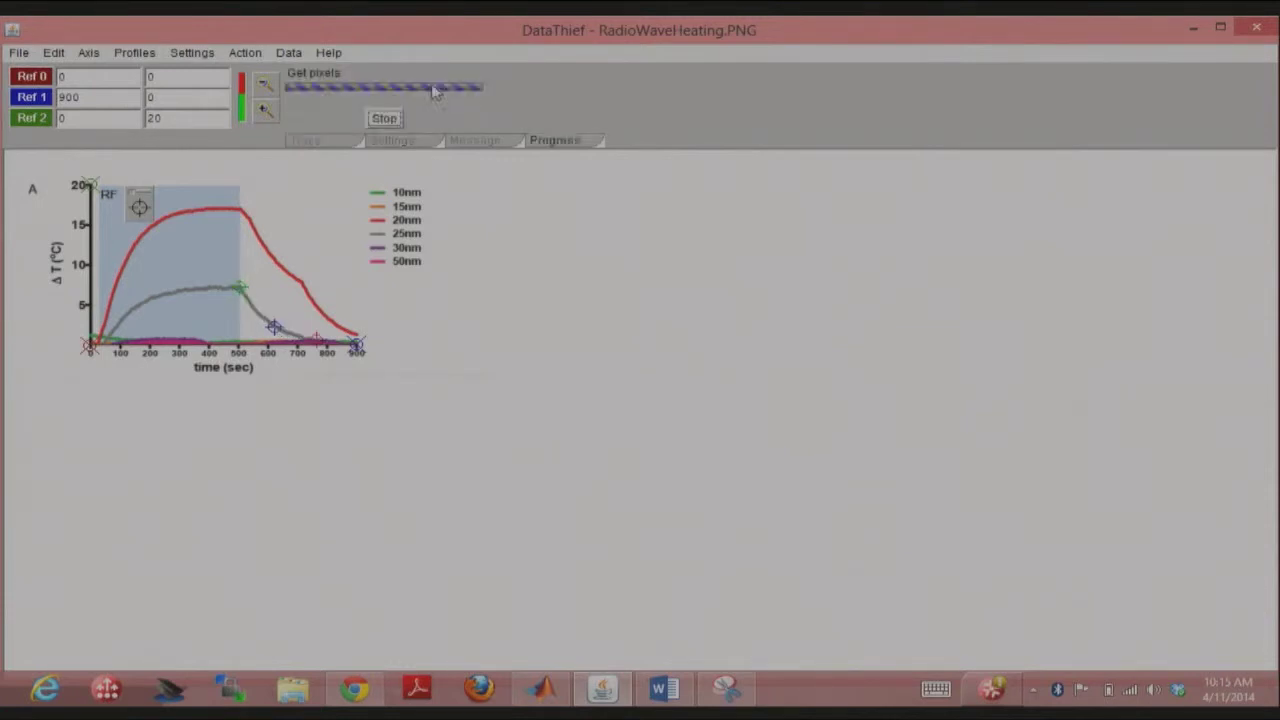
pyautogui.click(470, 113)
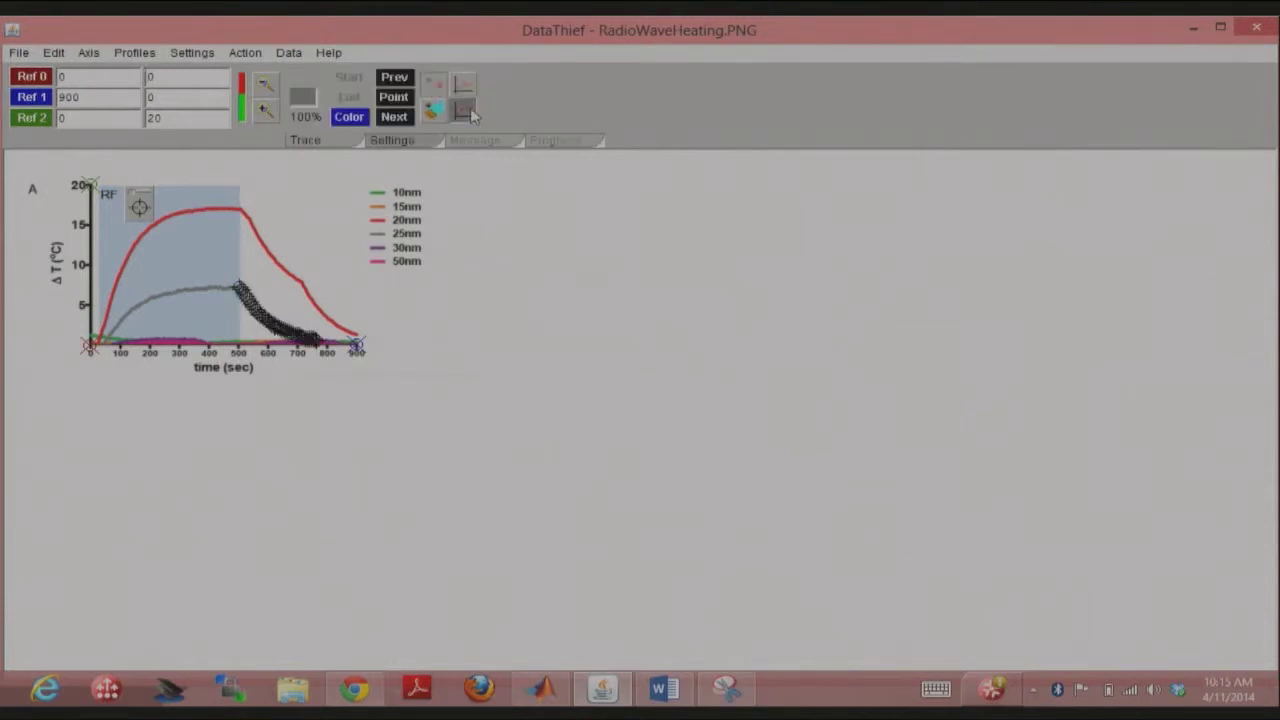